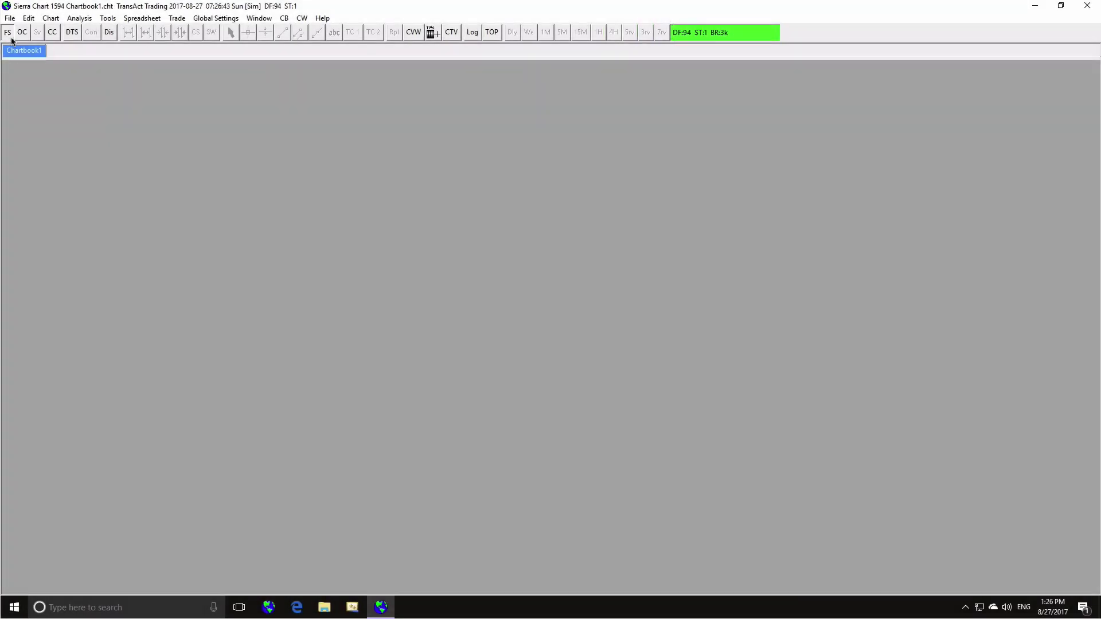
# - Open a 1-minute intraday chart of ESU7 from the Find Symbol list
pyautogui.click(8, 34)
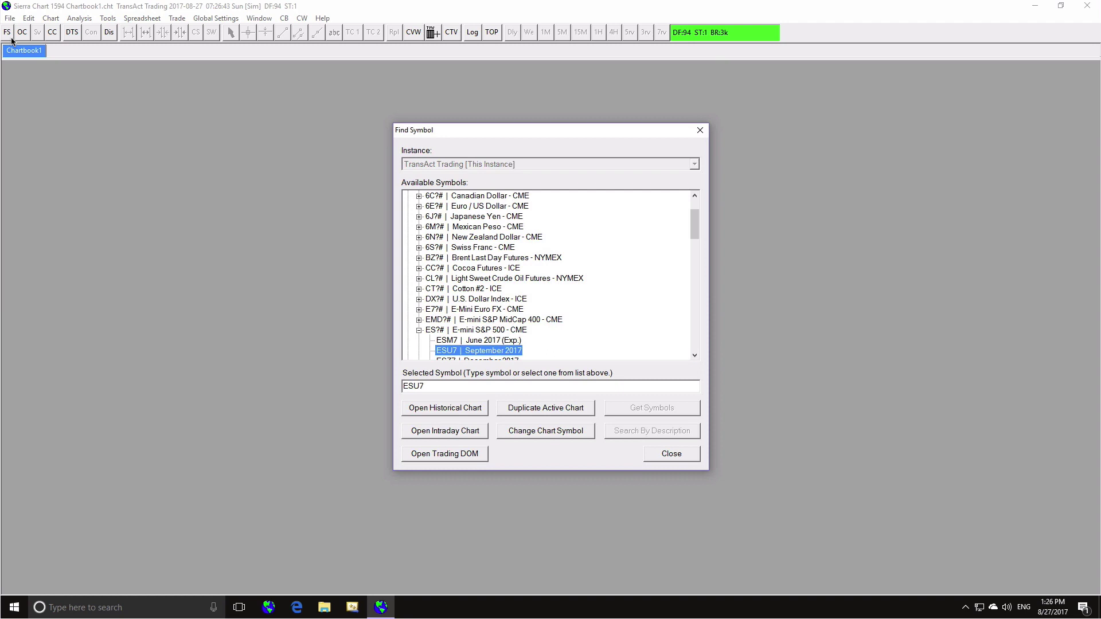
pyautogui.click(414, 433)
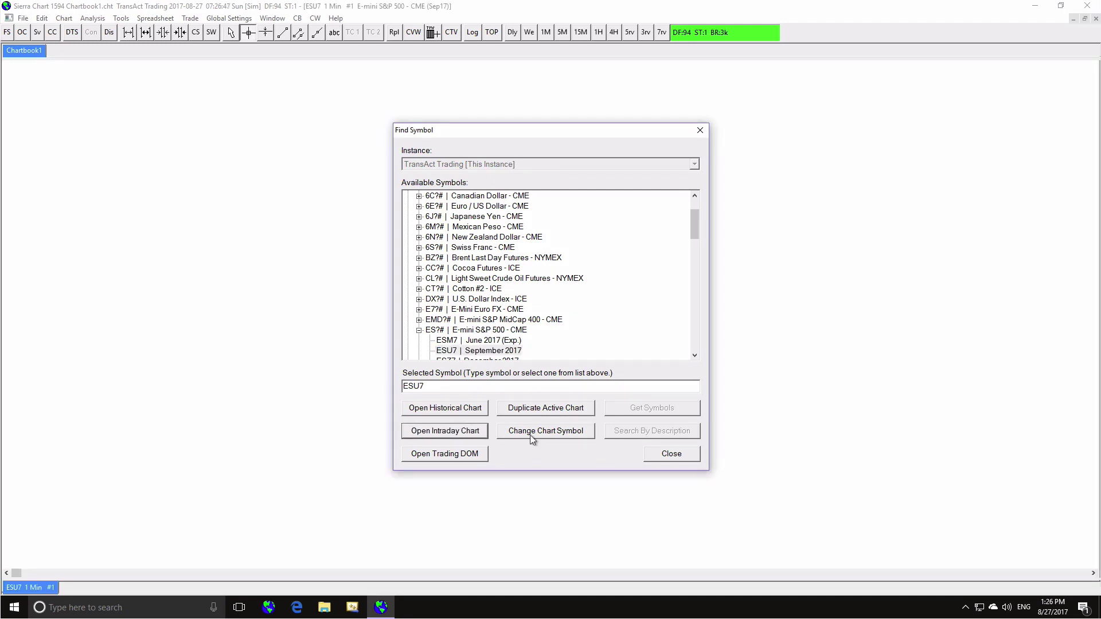
pyautogui.click(655, 451)
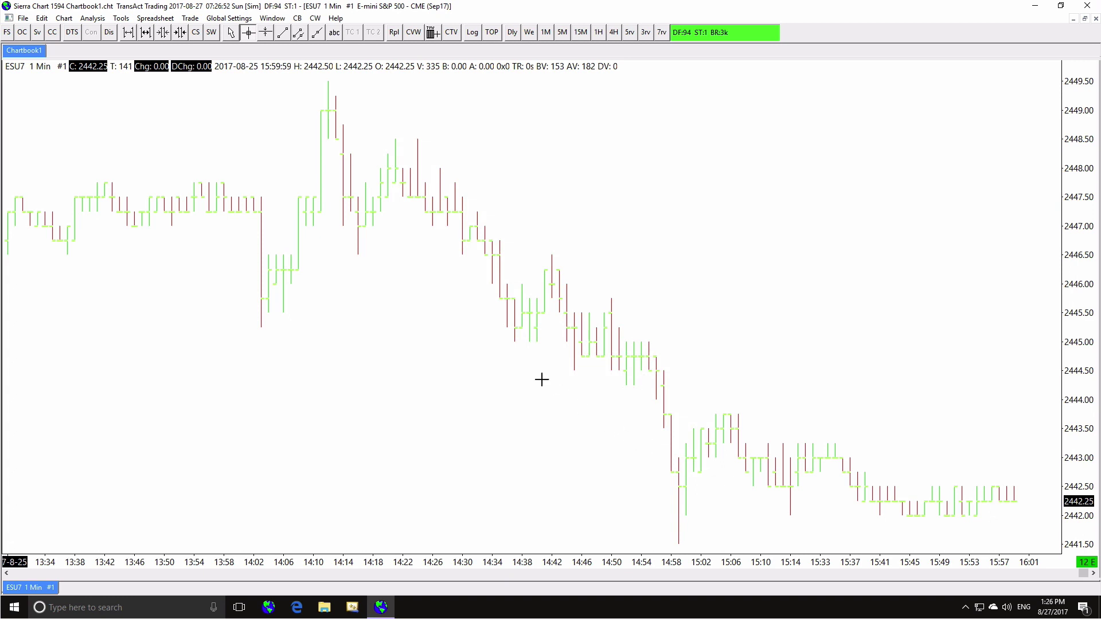
# - Switch the ESU7 chart to 5-tick Reversal Bars with Use Evening Session unchecked
pyautogui.click(196, 34)
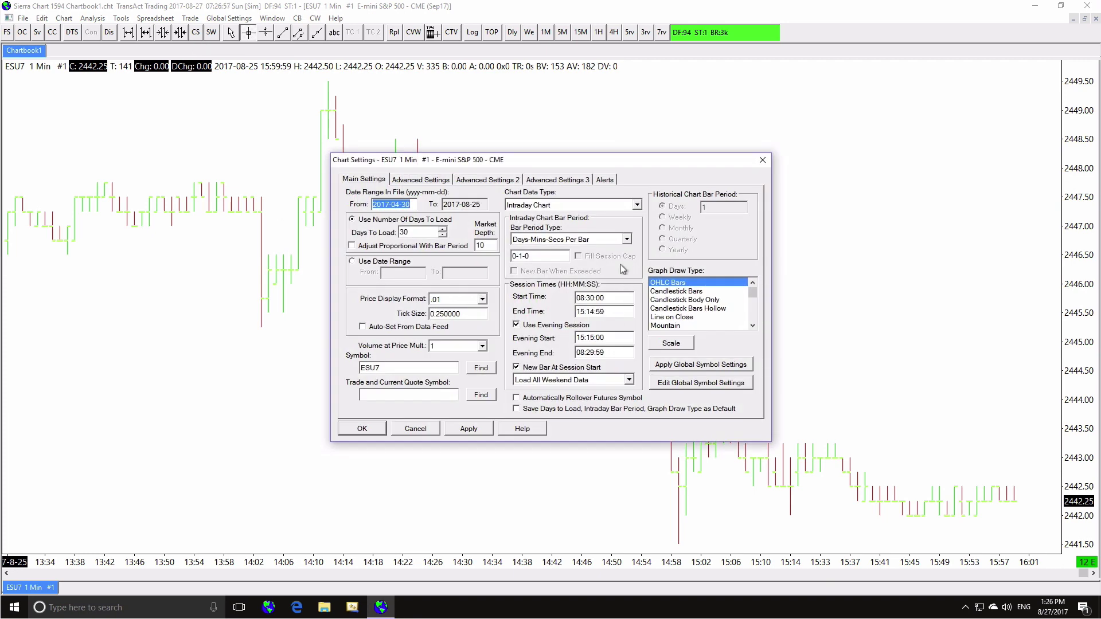
pyautogui.click(626, 239)
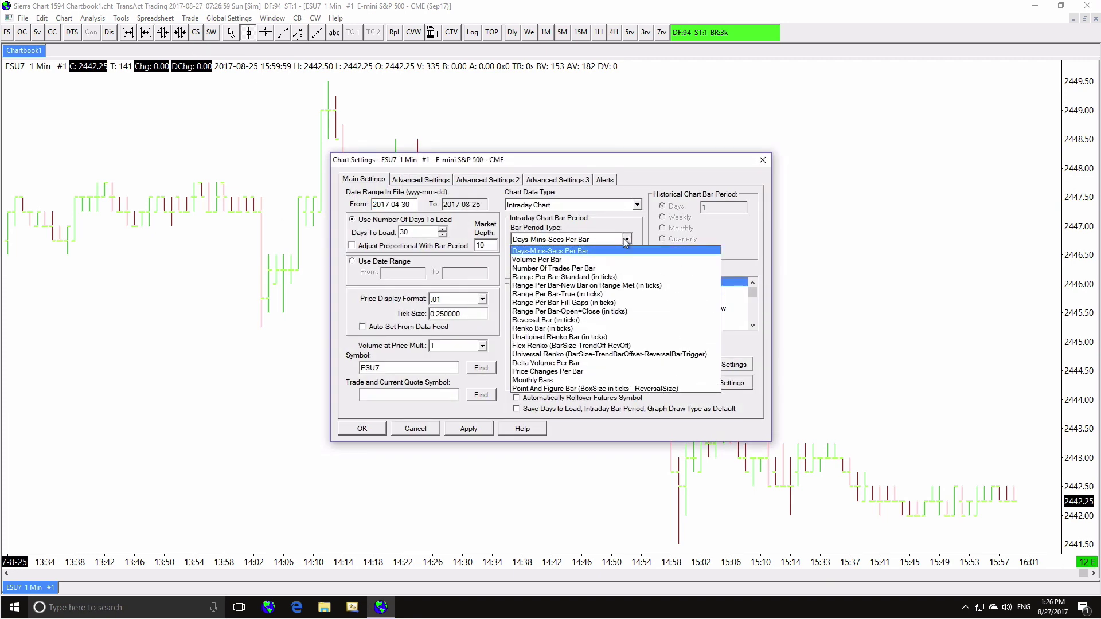
pyautogui.click(589, 322)
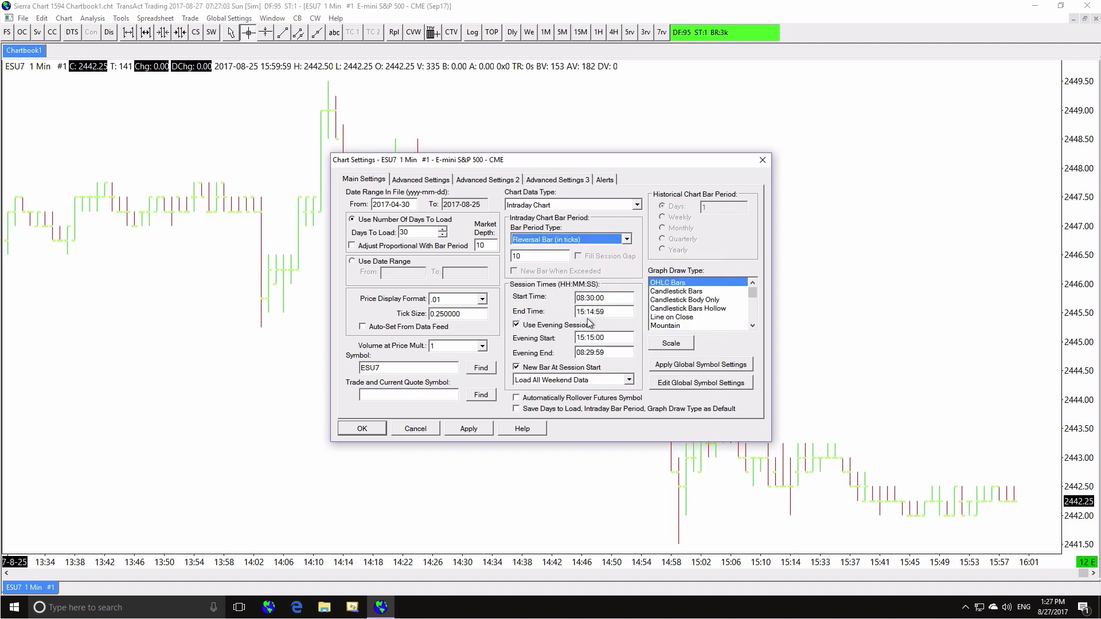
pyautogui.click(548, 260)
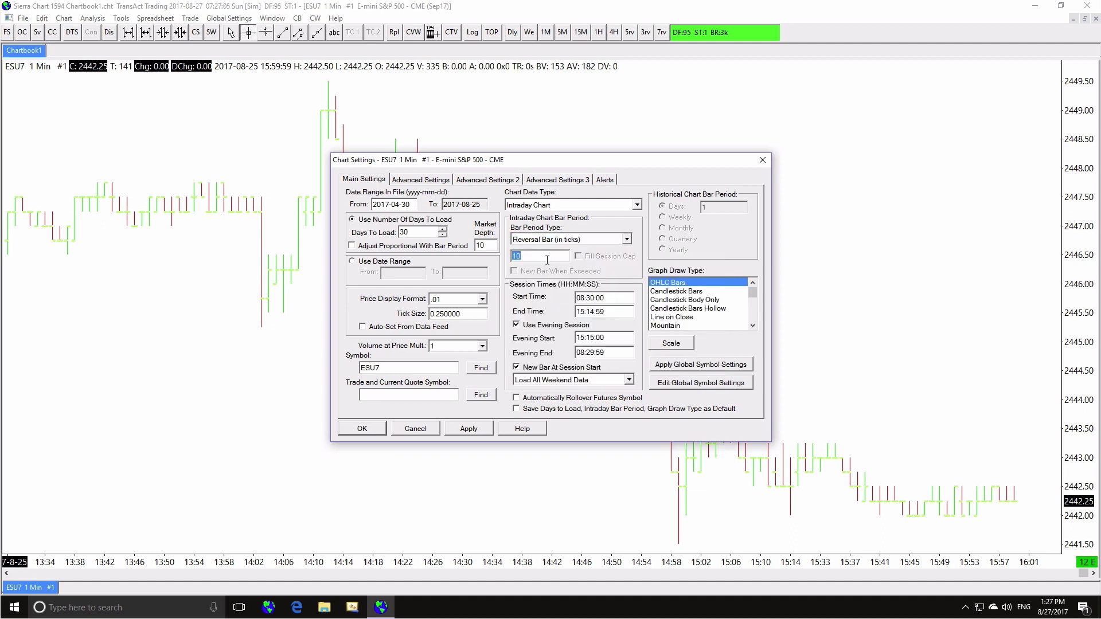
pyautogui.write('5')
pyautogui.click(543, 326)
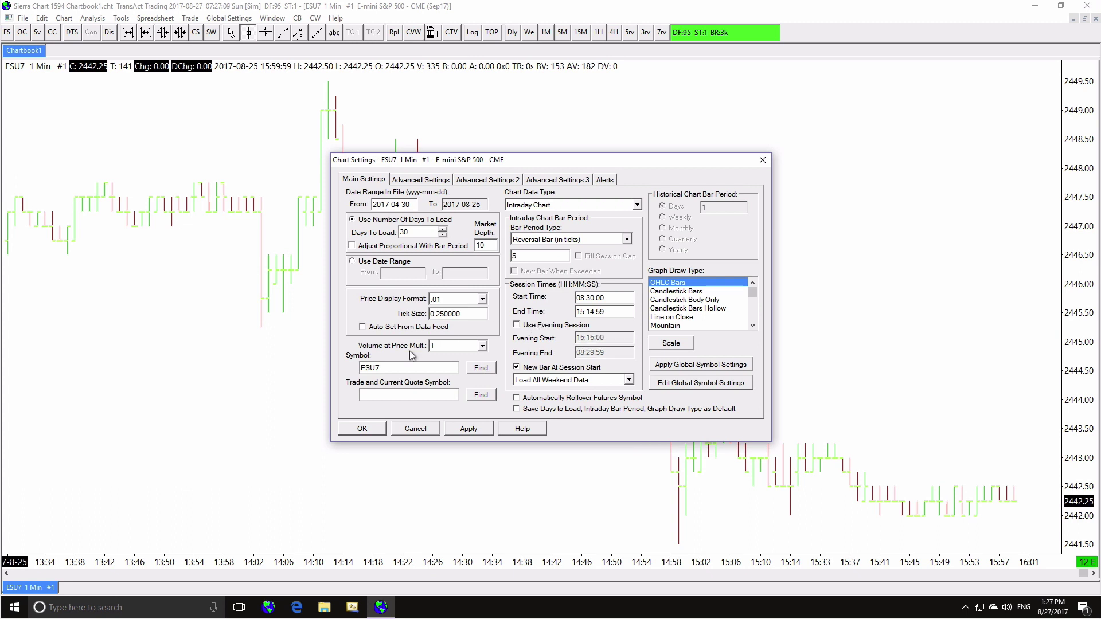
pyautogui.click(358, 429)
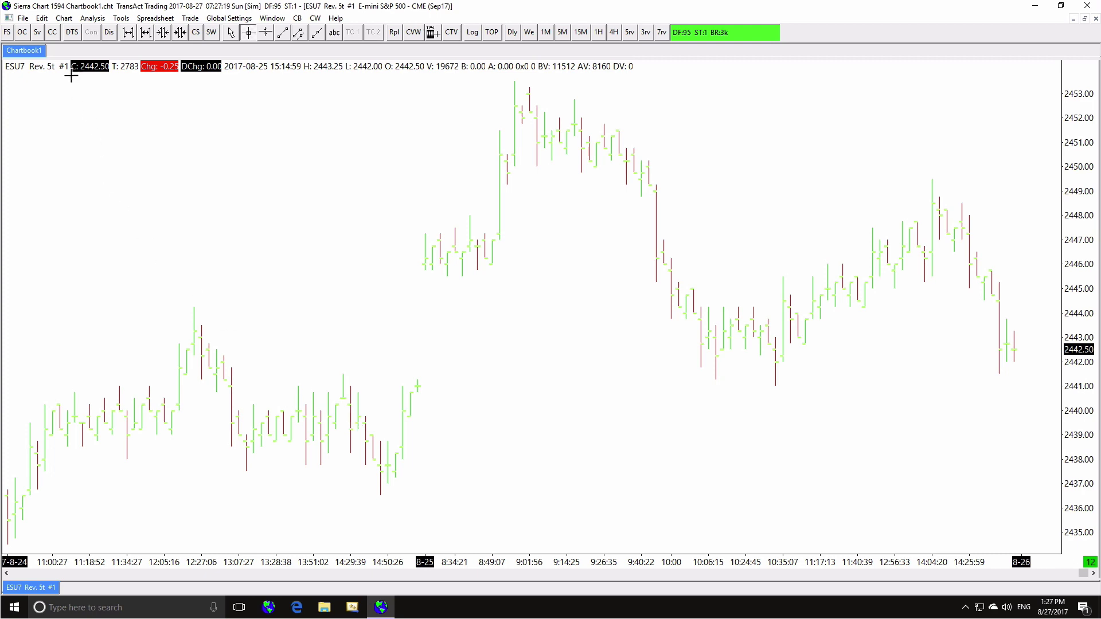
# - Duplicate the chart and add the Numbers Bars study to chart #2
pyautogui.click(64, 19)
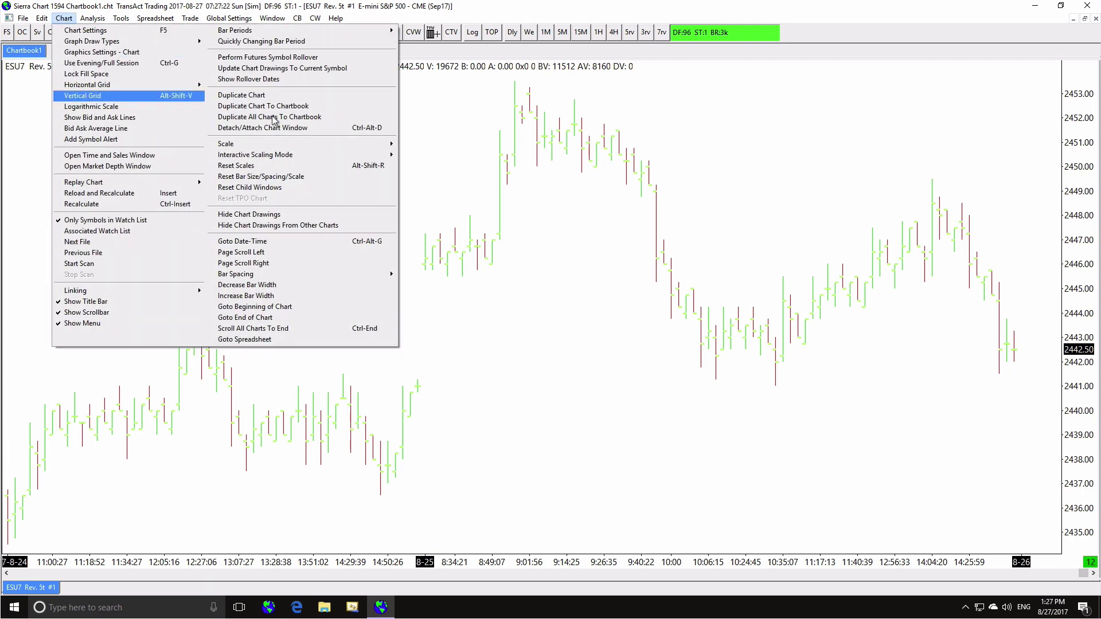
pyautogui.click(269, 96)
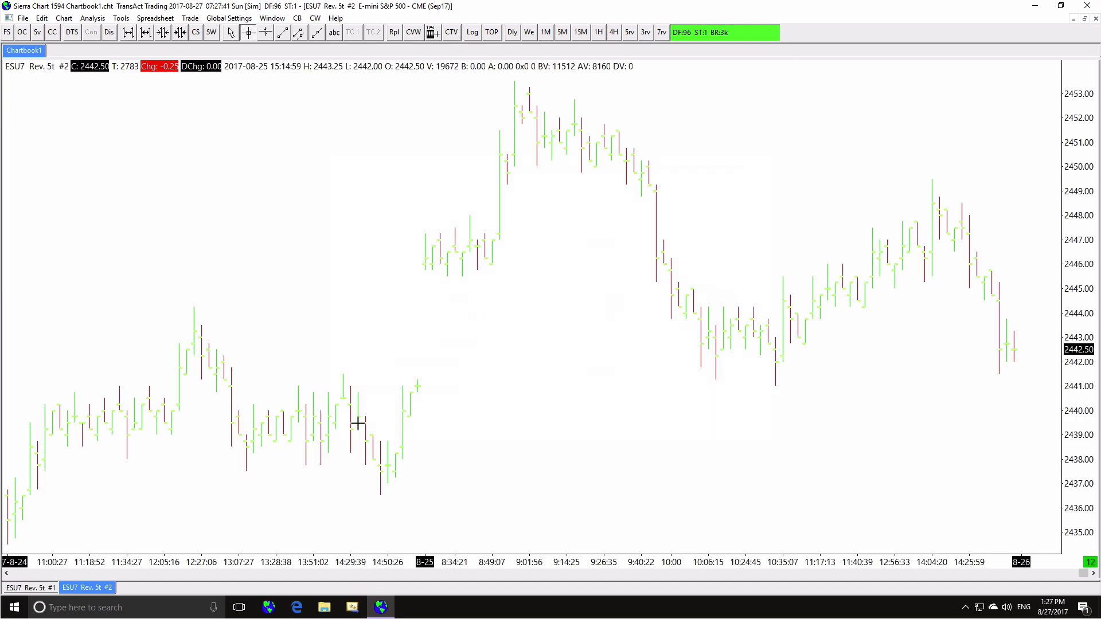
pyautogui.click(212, 33)
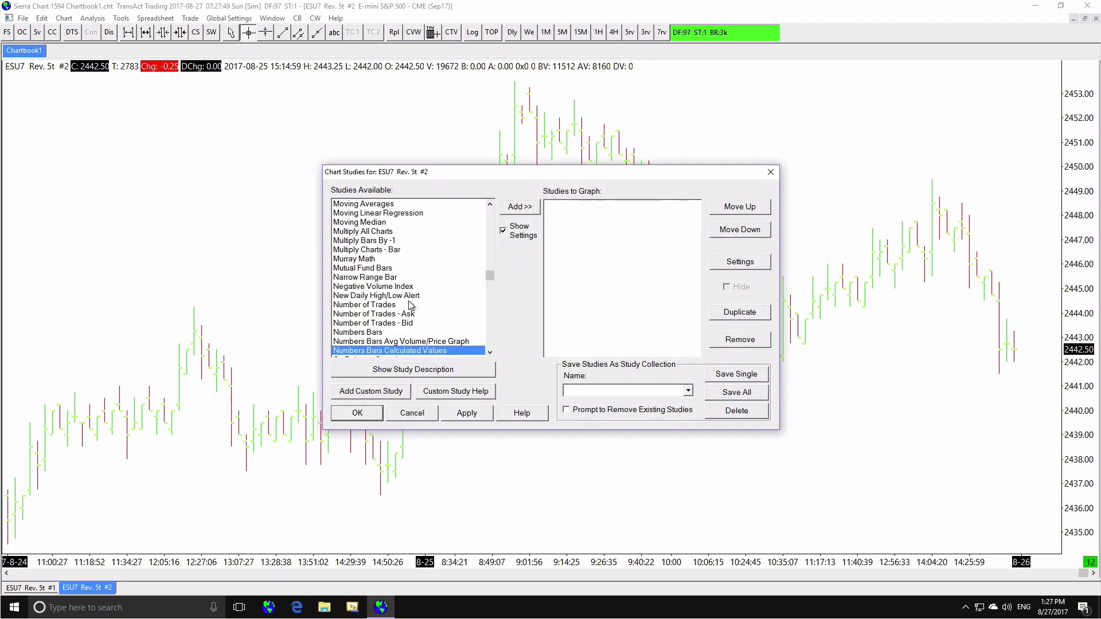
pyautogui.click(396, 334)
pyautogui.click(506, 210)
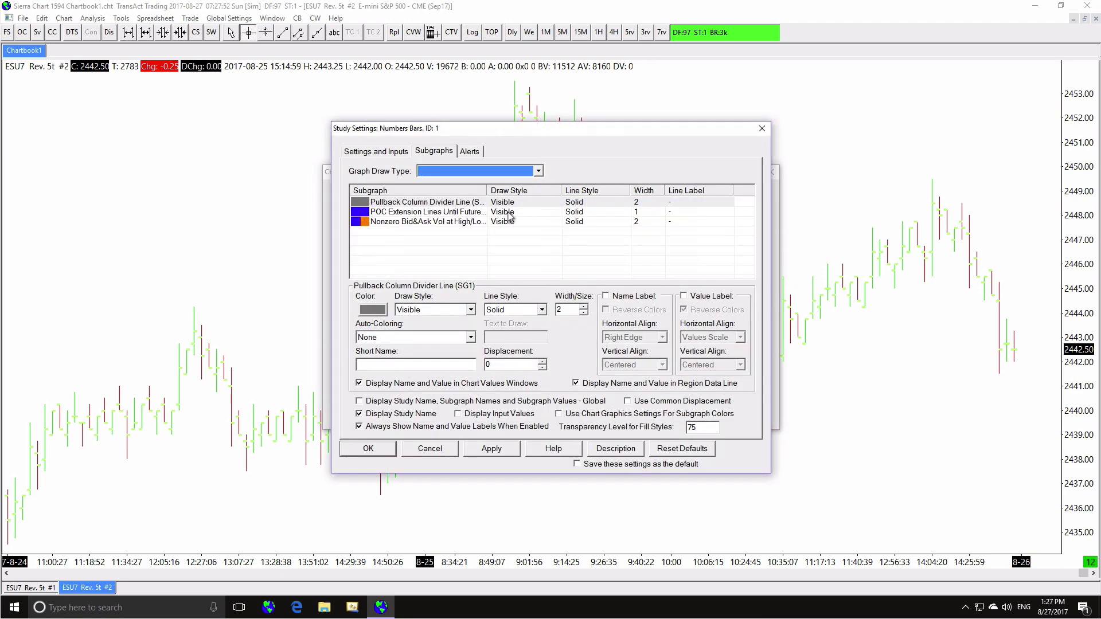
# - Set Numbers Bars Column 1 to Bid Vol x Ask Vol with None - Transparent background
pyautogui.click(395, 152)
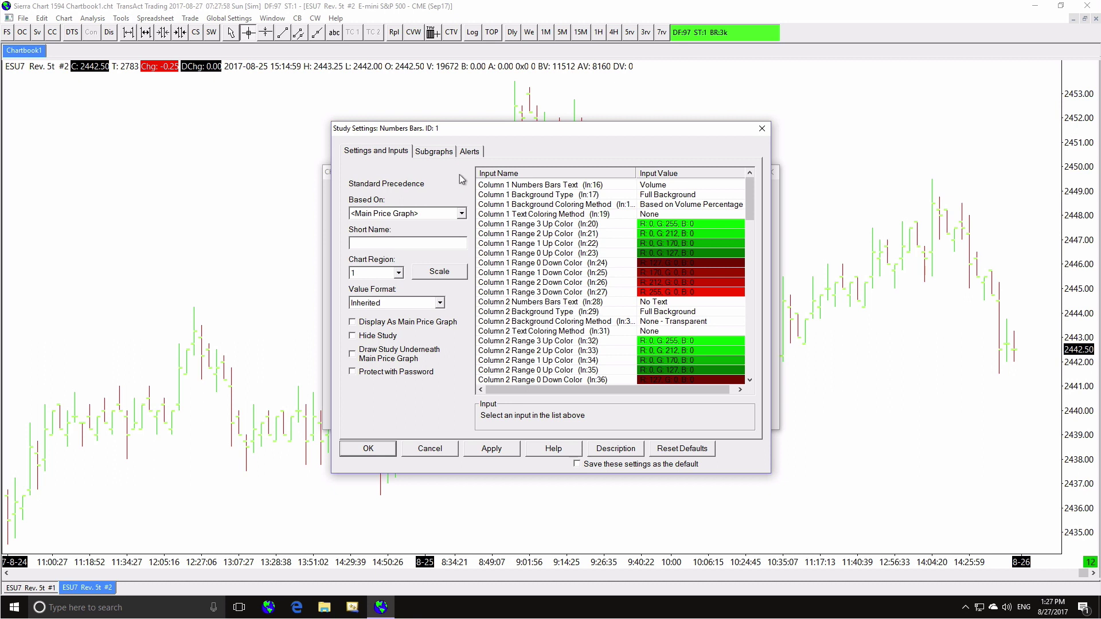
pyautogui.click(652, 186)
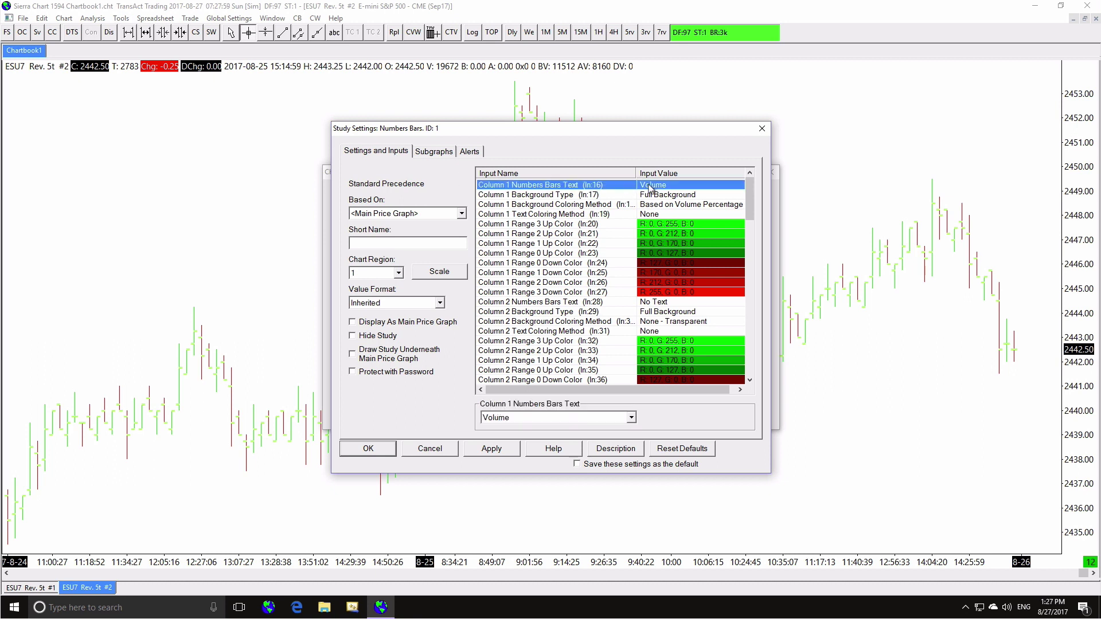
pyautogui.click(631, 418)
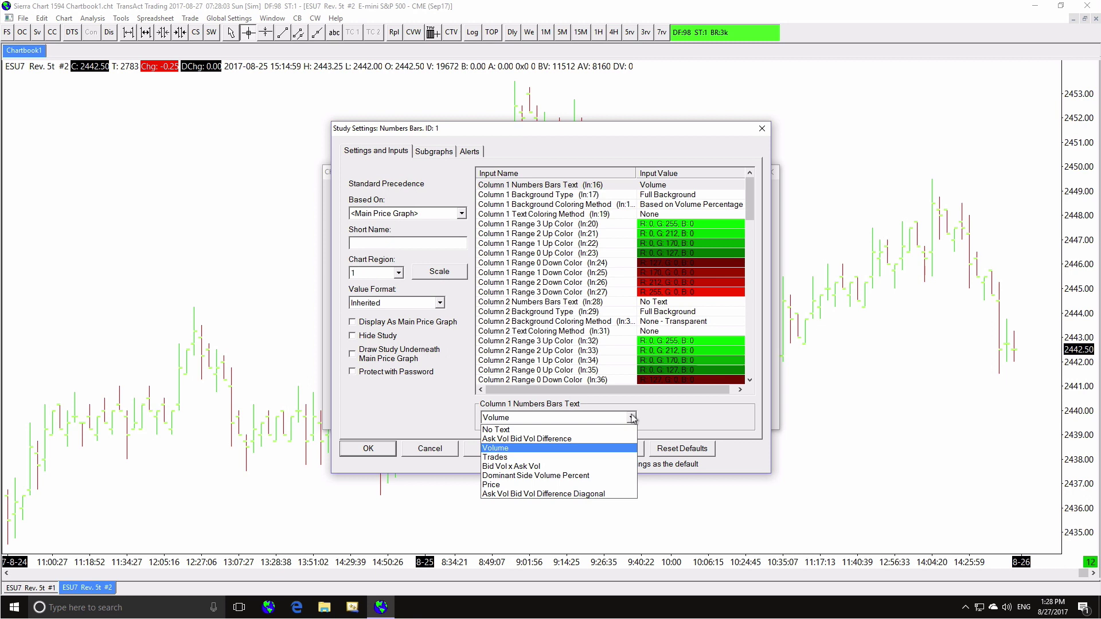
pyautogui.click(552, 465)
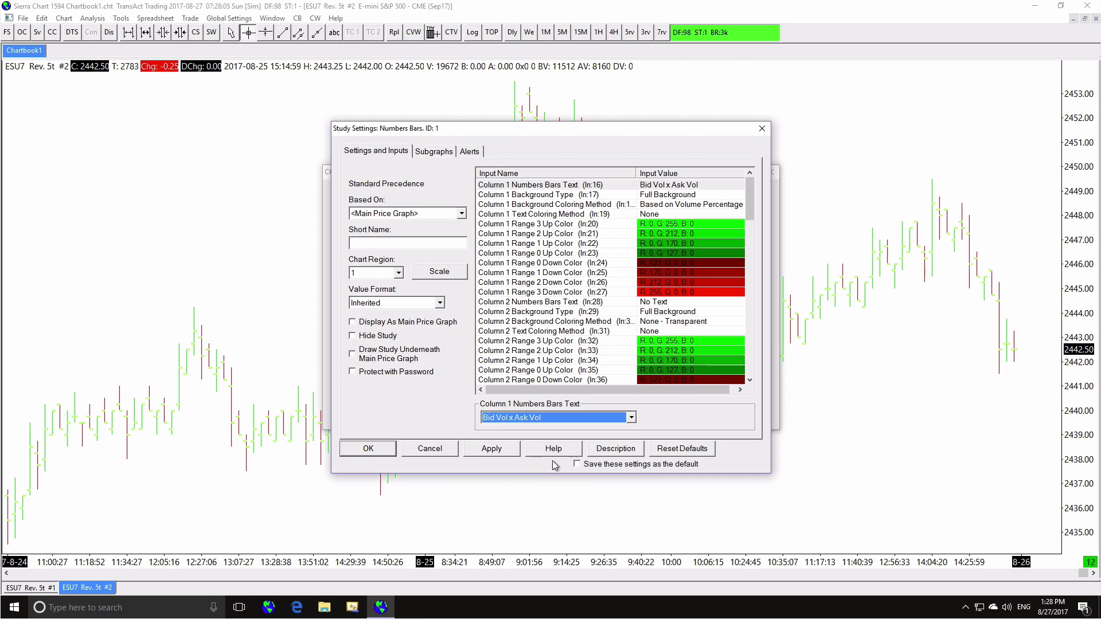
pyautogui.click(685, 205)
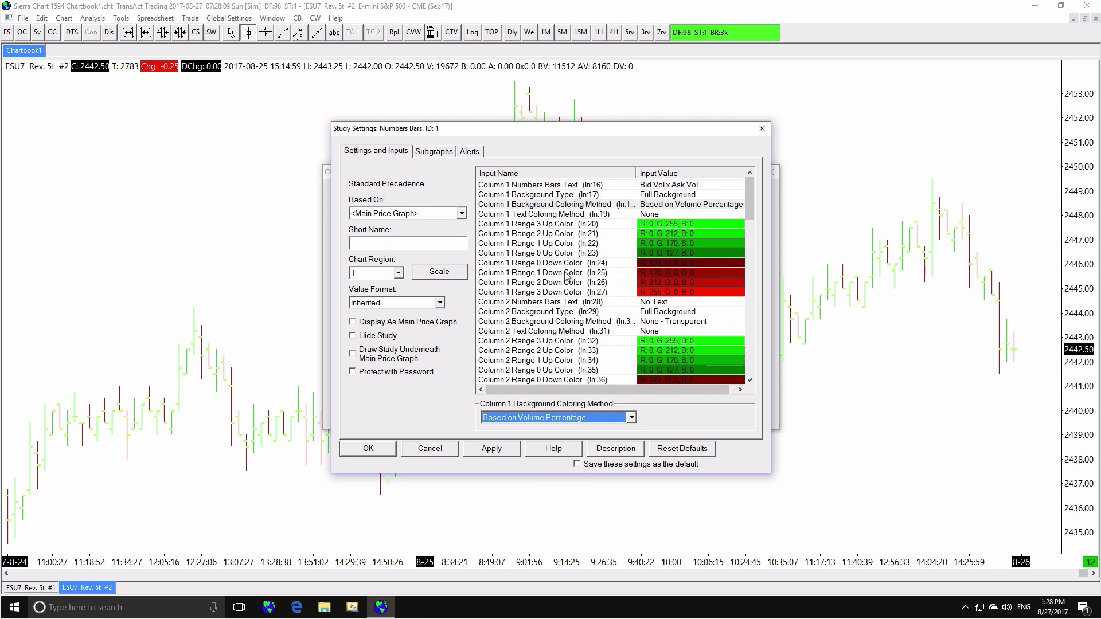
pyautogui.click(631, 417)
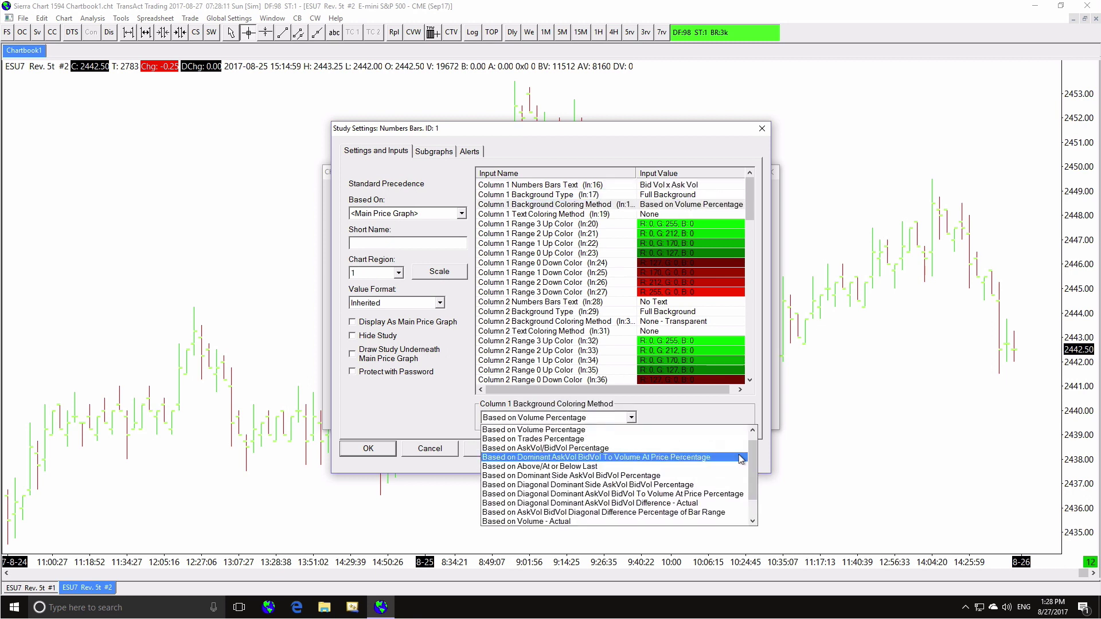
pyautogui.click(593, 429)
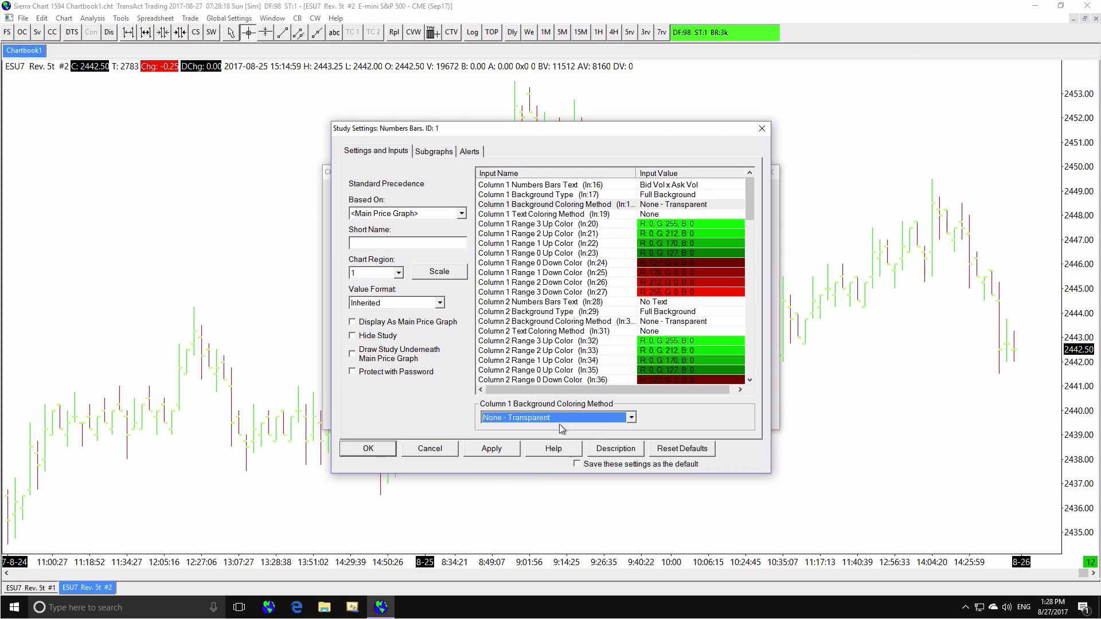
pyautogui.click(388, 449)
# - Reload the chart, scroll back a few bars and widen the bar spacing
pyautogui.click(364, 411)
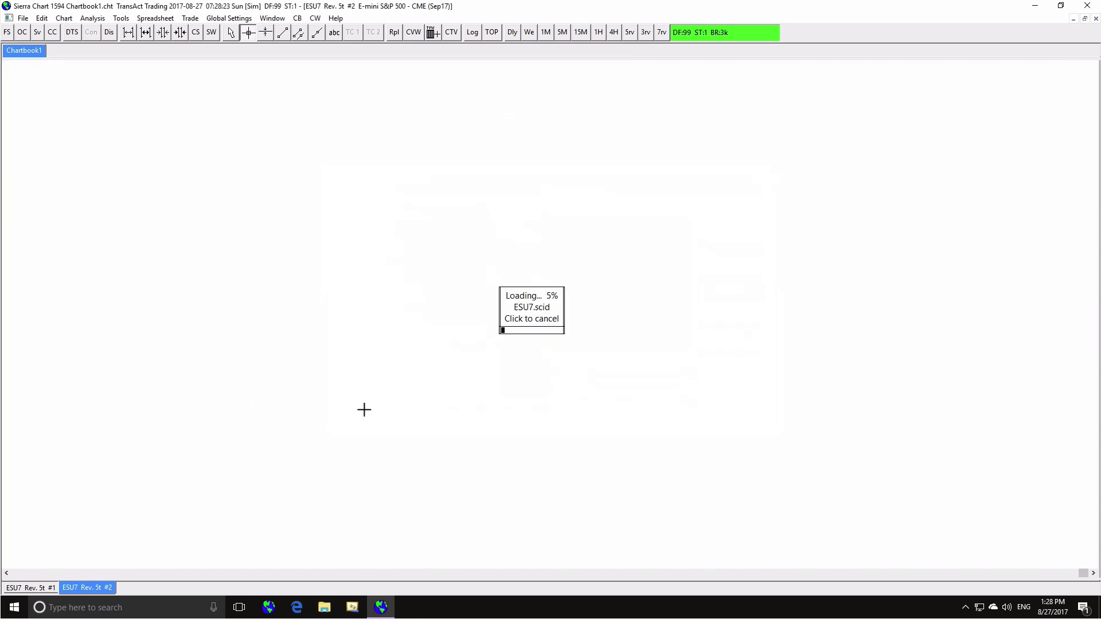
pyautogui.moveTo(895, 561); pyautogui.dragTo(224, 551)
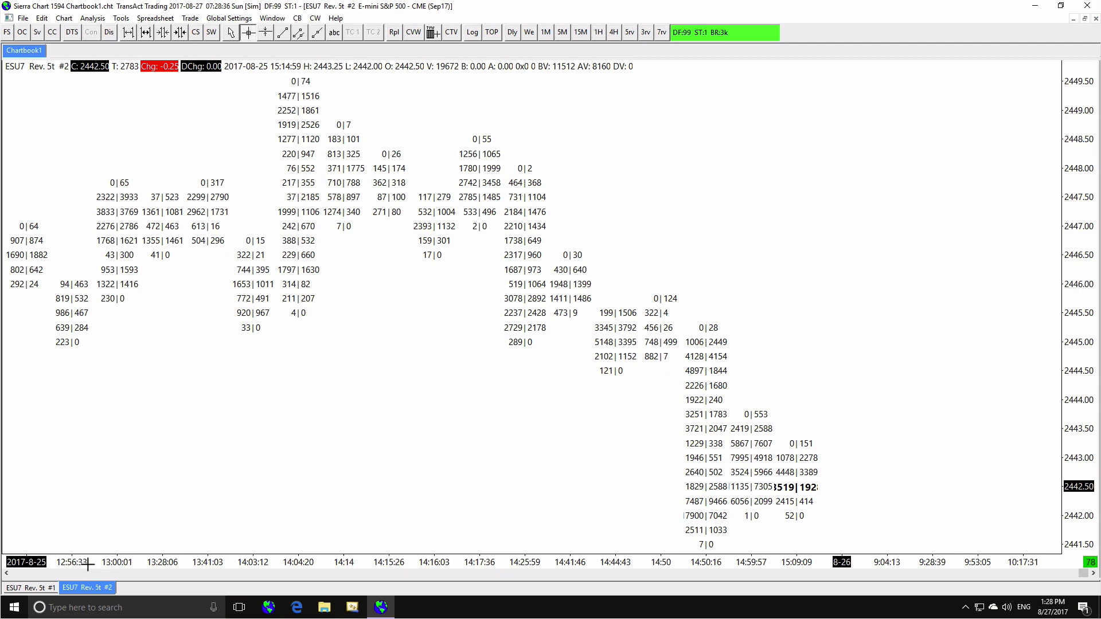
pyautogui.click(8, 573)
pyautogui.click(8, 573)
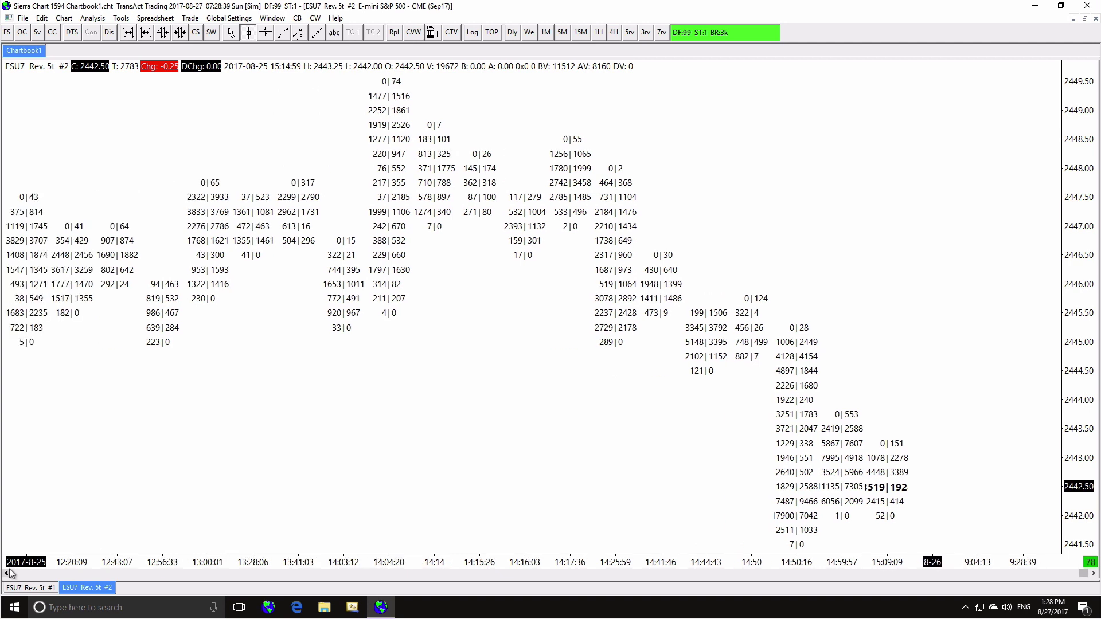
pyautogui.click(9, 573)
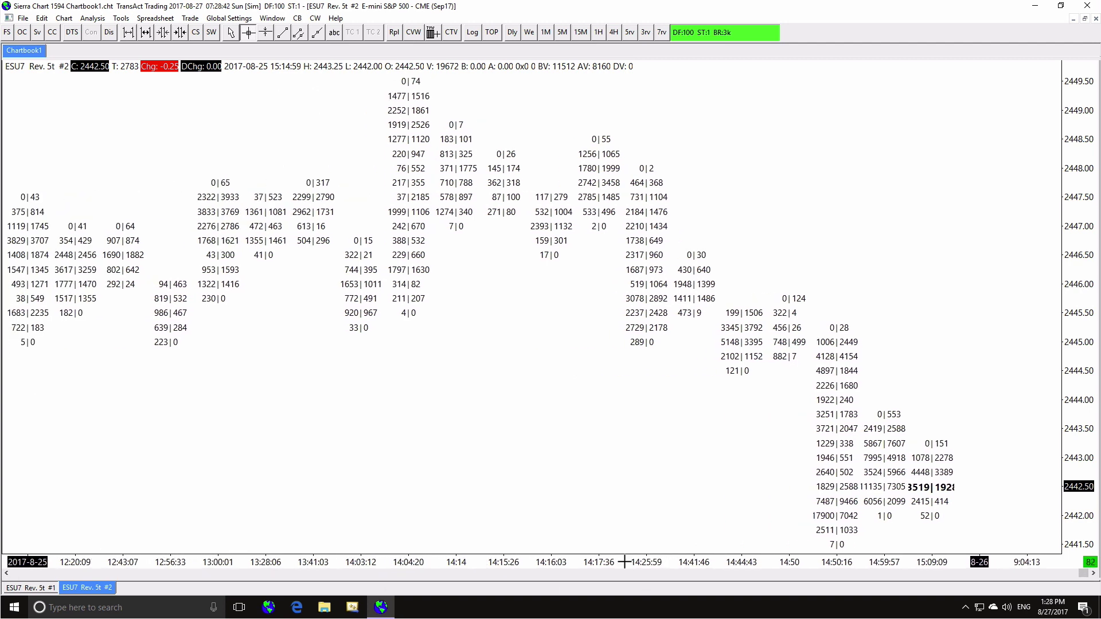
pyautogui.moveTo(664, 562); pyautogui.dragTo(609, 562)
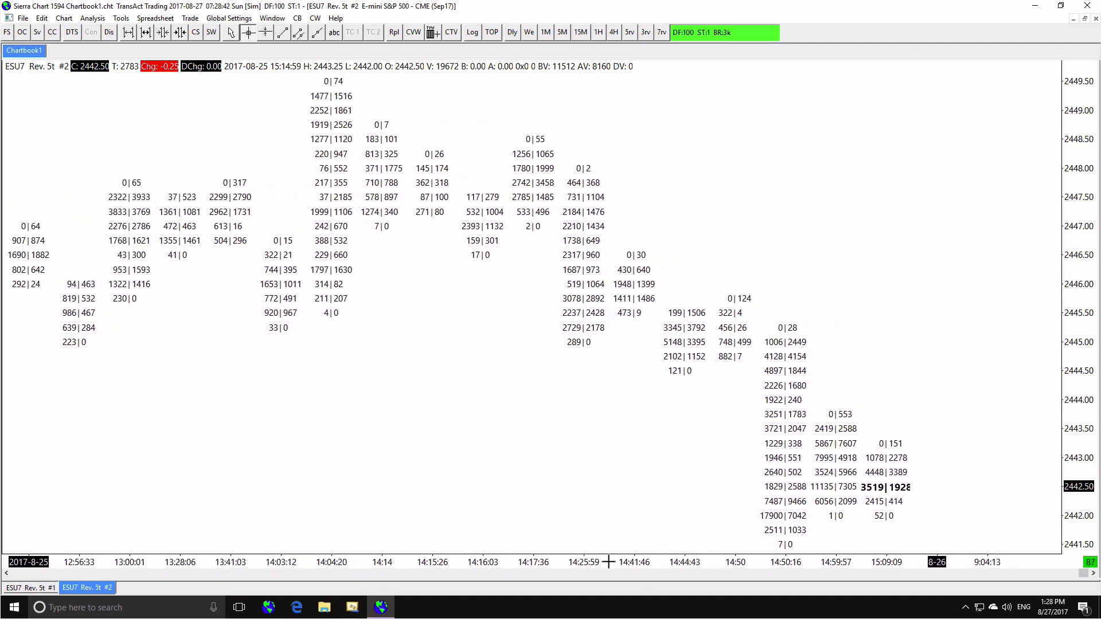
# - Set the price scale to Constant Range 7 with a 0.25 scale increment
pyautogui.rightClick(1083, 304)
pyautogui.click(1041, 336)
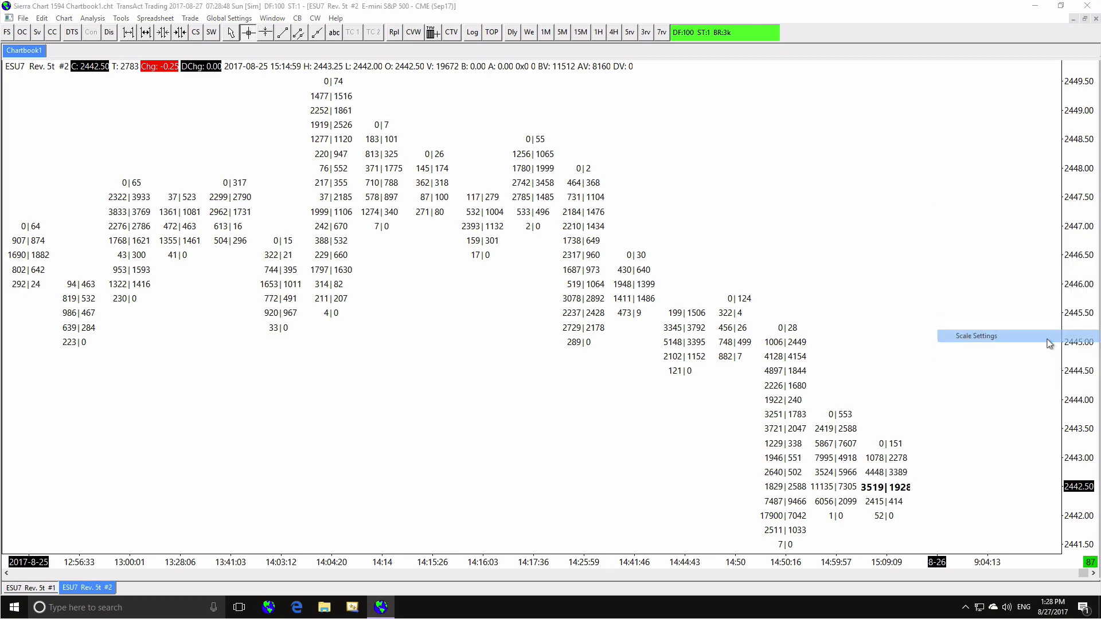
pyautogui.click(472, 248)
pyautogui.click(534, 261)
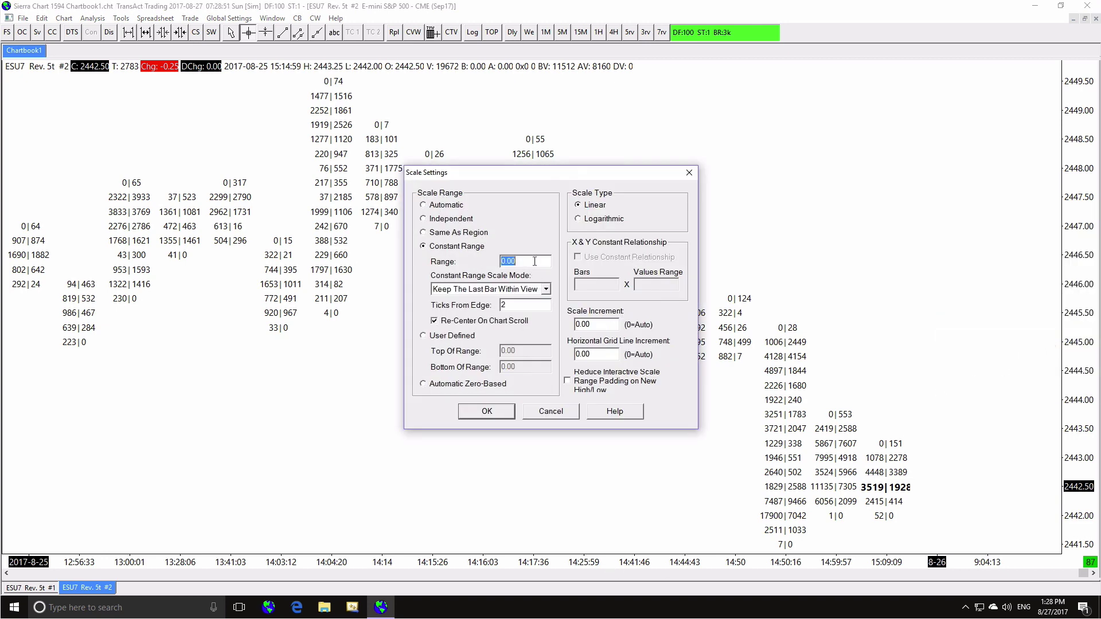
pyautogui.write('7')
pyautogui.click(606, 324)
pyautogui.write('0.25')
pyautogui.click(473, 408)
# - Enable Interactive Scale Move and drag the scale to recentre the prices
pyautogui.rightClick(1064, 130)
pyautogui.click(1060, 150)
pyautogui.moveTo(1078, 192); pyautogui.dragTo(1074, 322)
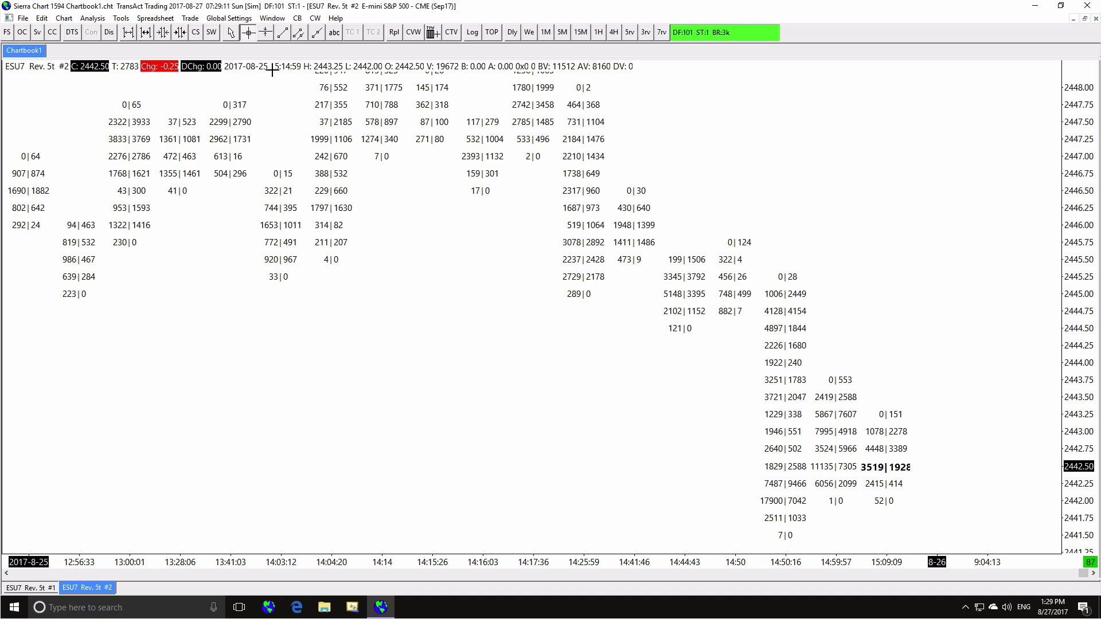
# - Use Candlestick Outline open/close markers, placing open and close boxes in Column 1
pyautogui.click(214, 36)
pyautogui.click(740, 262)
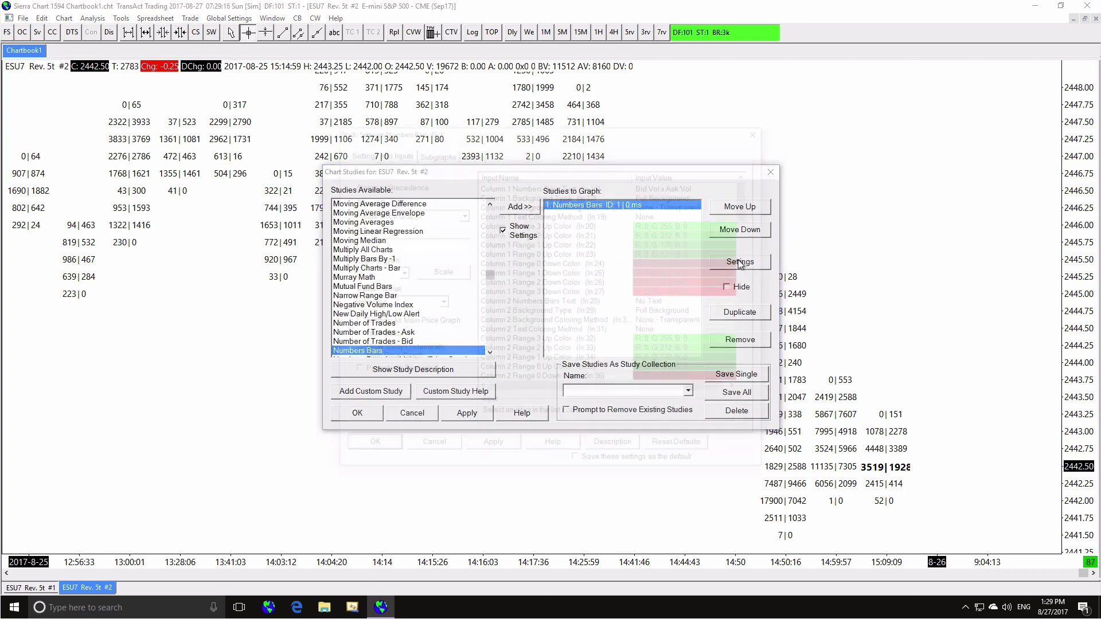
pyautogui.moveTo(746, 204); pyautogui.dragTo(687, 281)
pyautogui.click(683, 274)
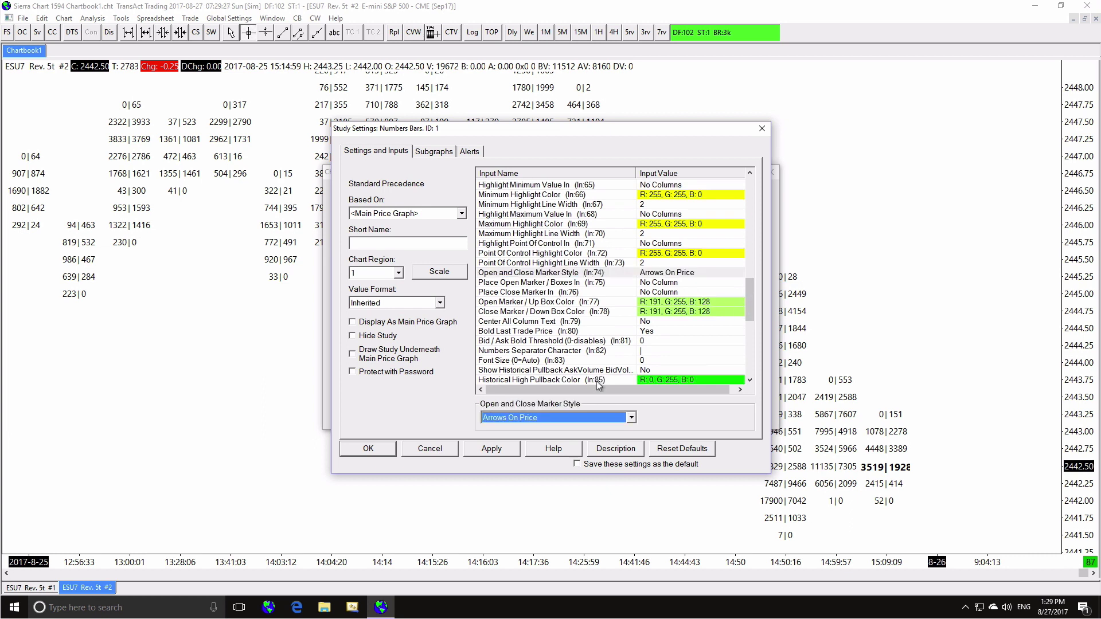
pyautogui.click(631, 418)
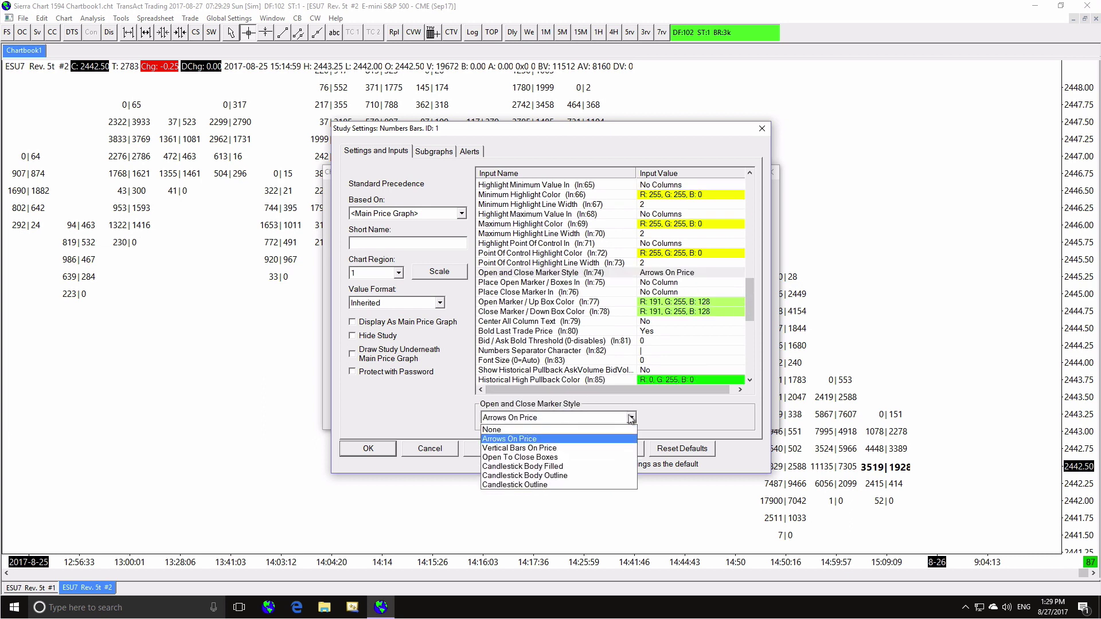
pyautogui.click(569, 484)
pyautogui.click(649, 283)
pyautogui.click(630, 418)
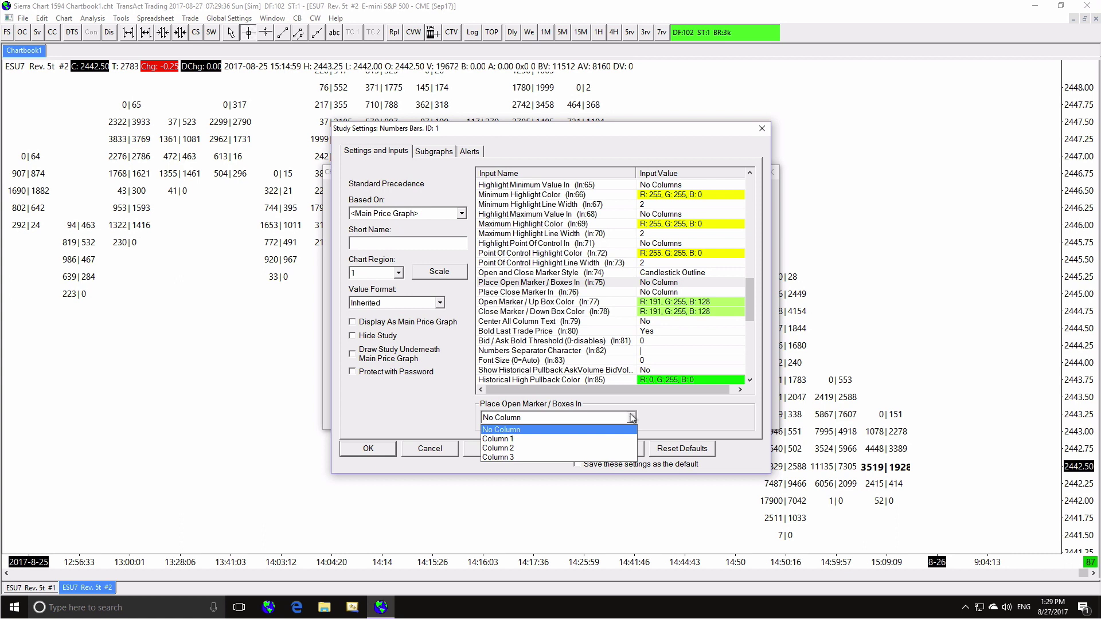
pyautogui.click(598, 439)
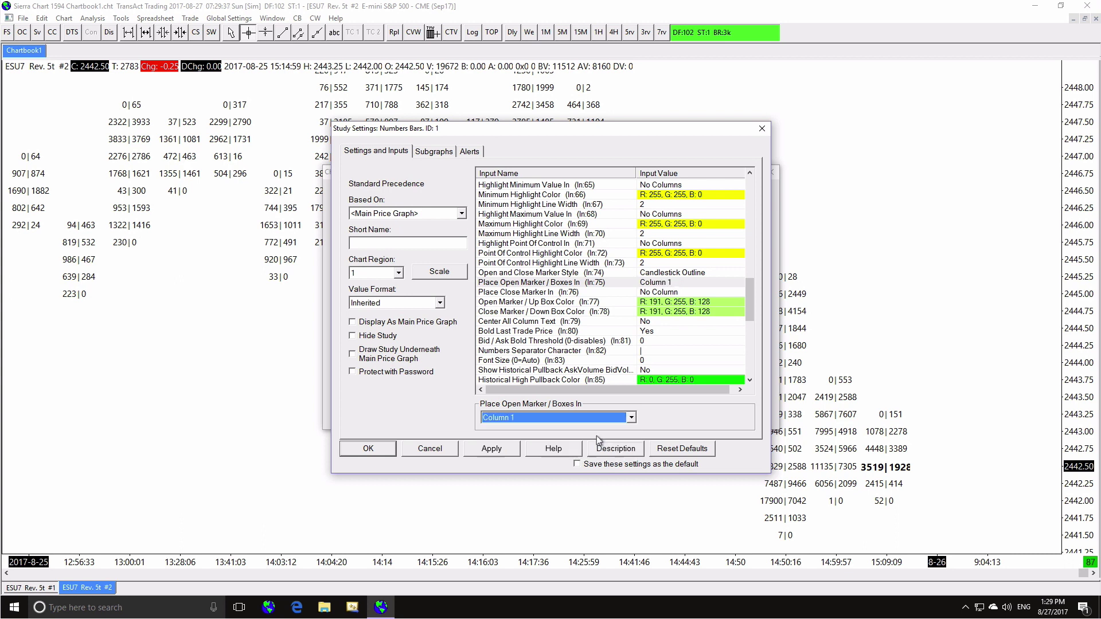
pyautogui.click(662, 294)
pyautogui.click(631, 418)
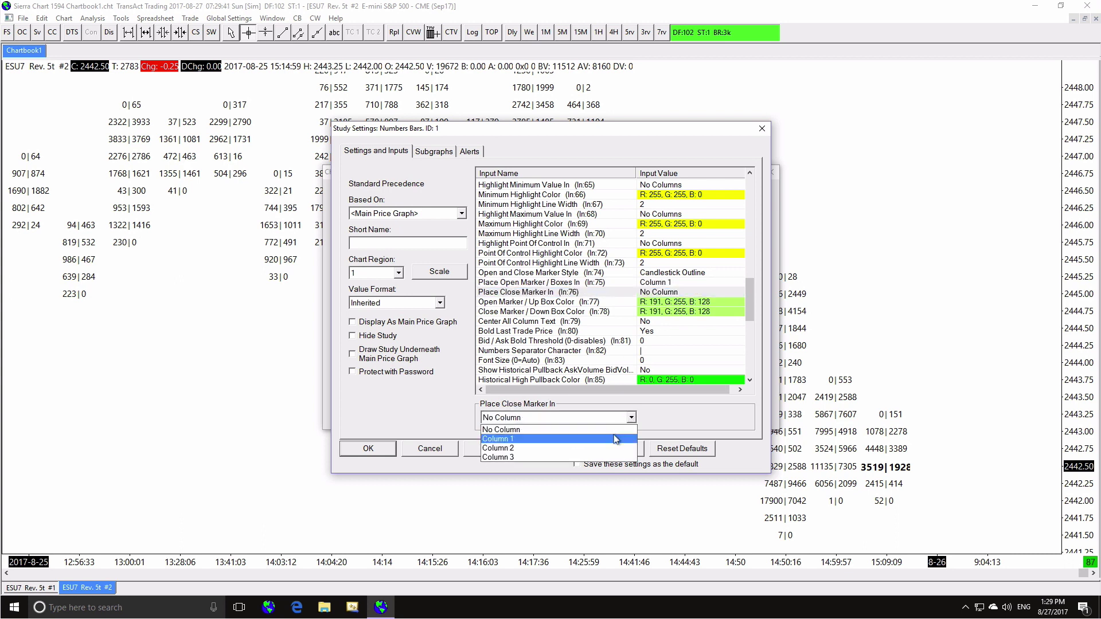
pyautogui.click(616, 439)
# - Colour up boxes blue and down boxes red
pyautogui.click(682, 302)
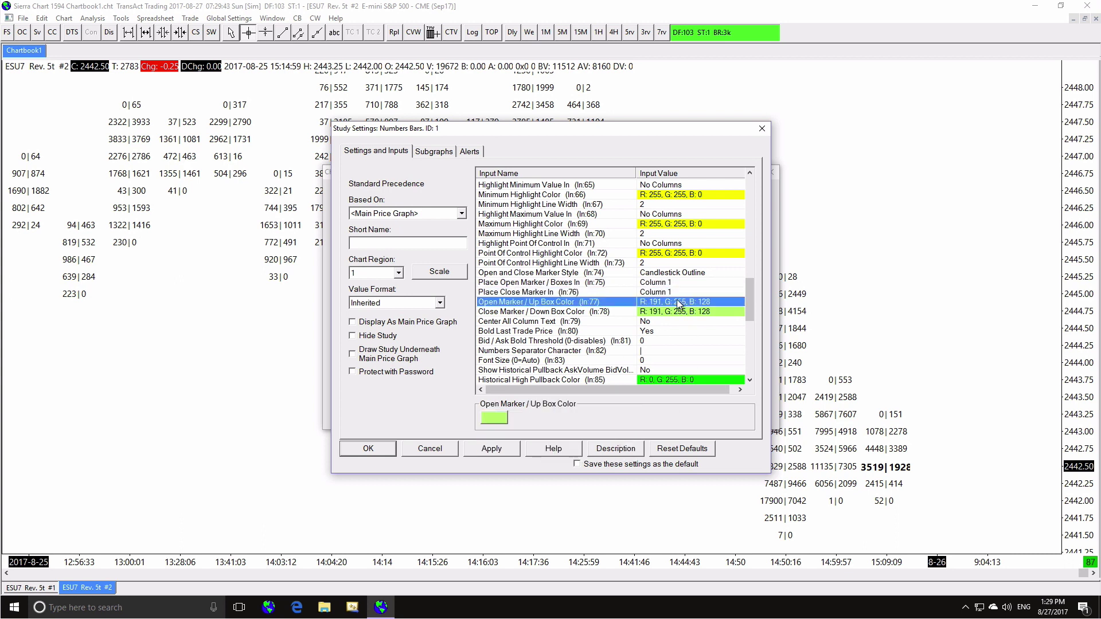
pyautogui.click(503, 418)
pyautogui.click(494, 345)
pyautogui.click(453, 378)
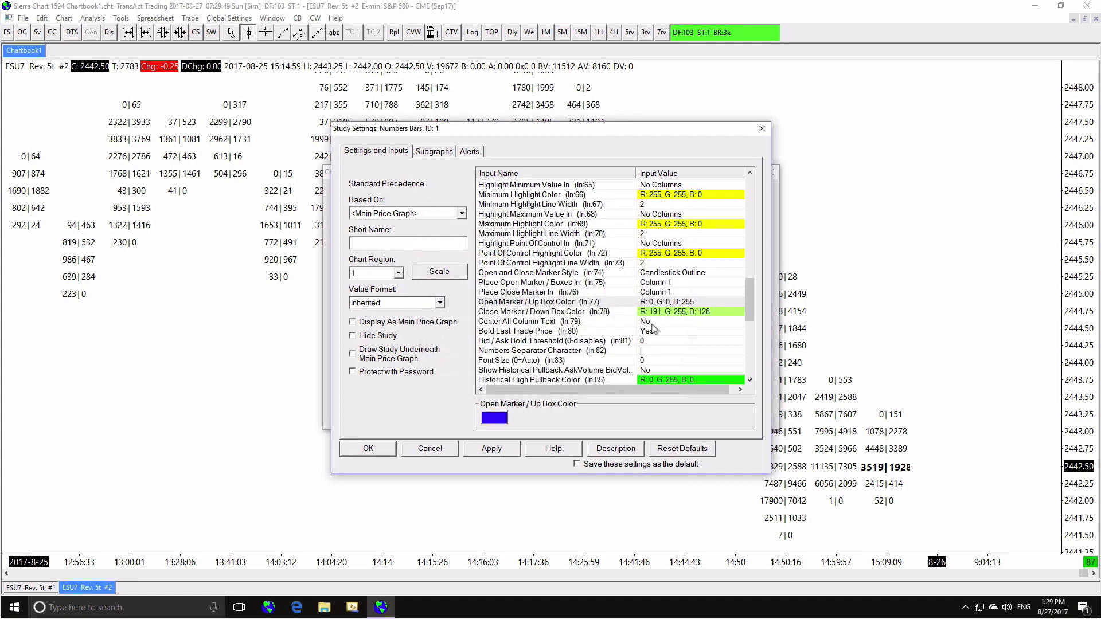
pyautogui.click(677, 311)
pyautogui.click(494, 418)
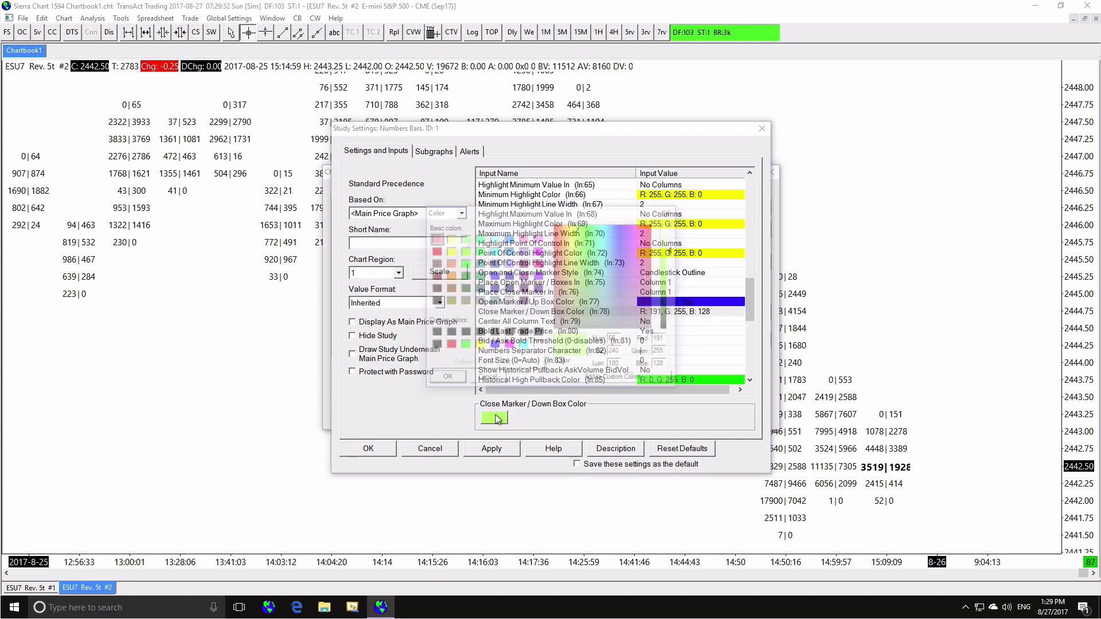
pyautogui.click(449, 346)
pyautogui.click(449, 377)
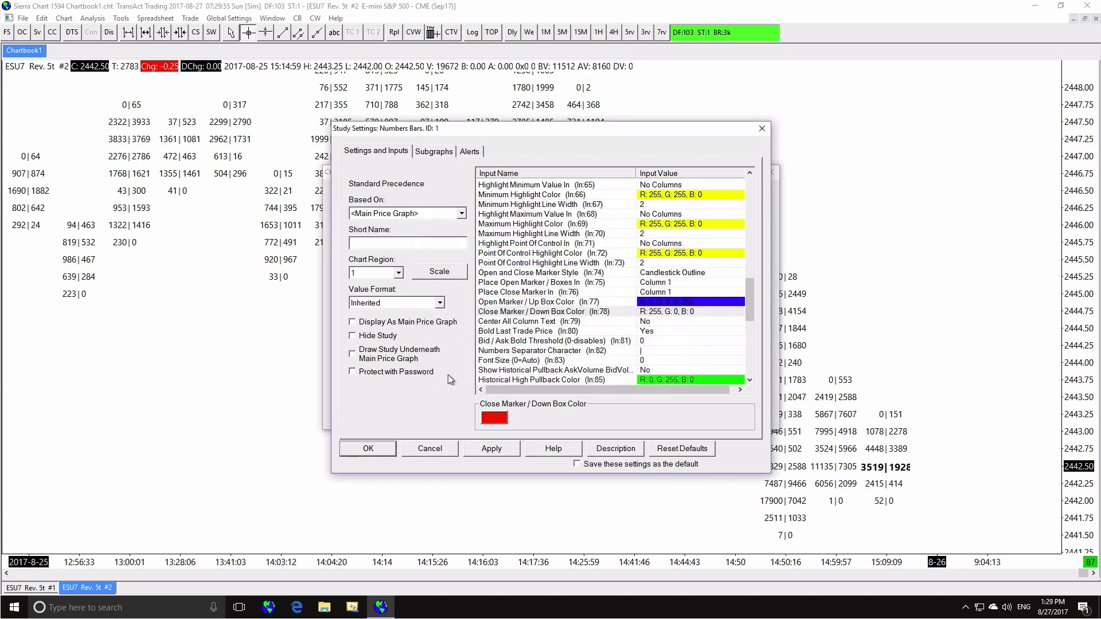
# - Use 'x' as the numbers separator and font size 11, then apply and accept
pyautogui.click(650, 351)
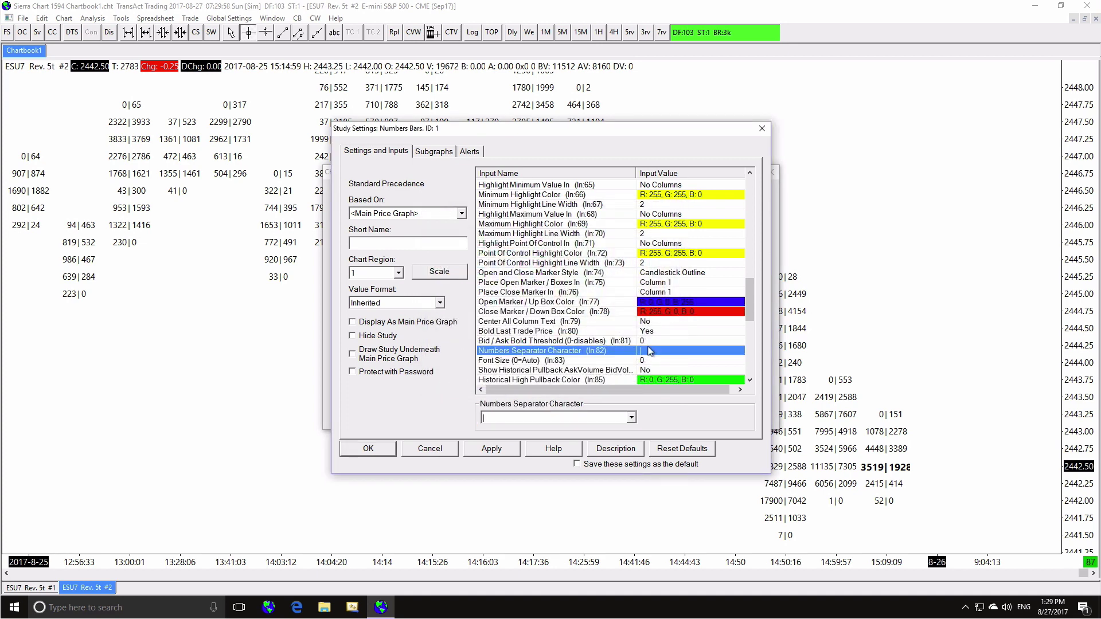
pyautogui.click(632, 418)
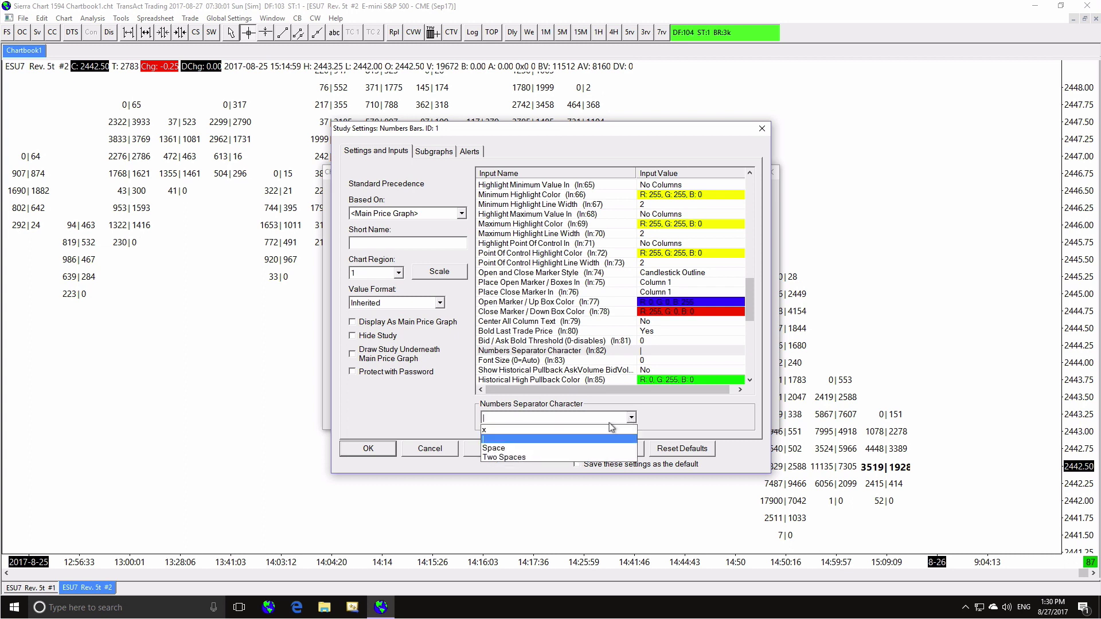
pyautogui.click(611, 430)
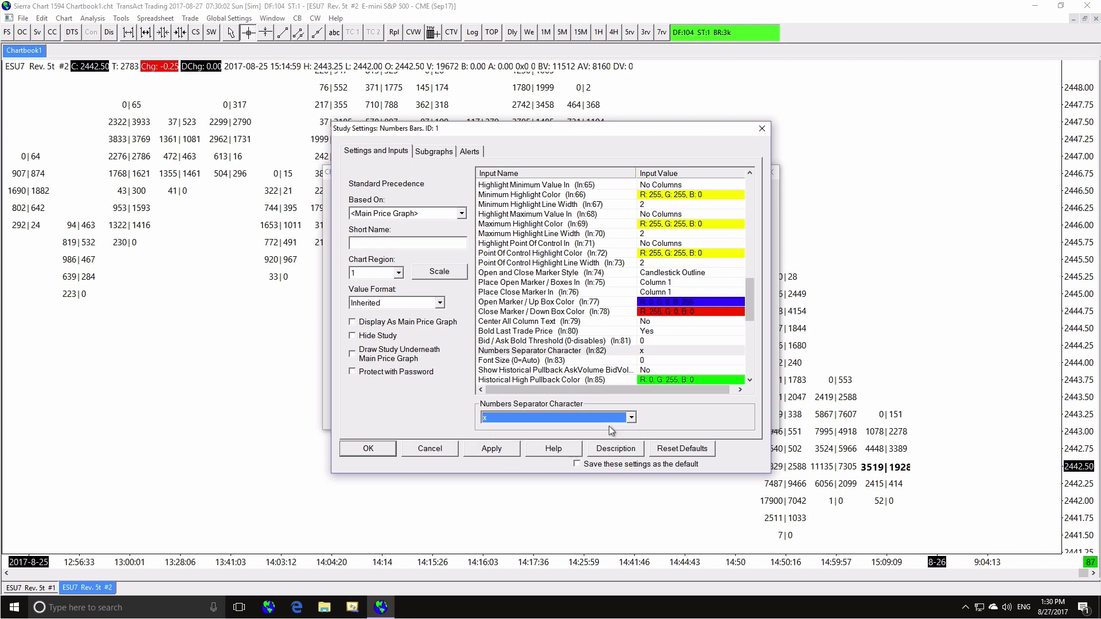
pyautogui.click(653, 360)
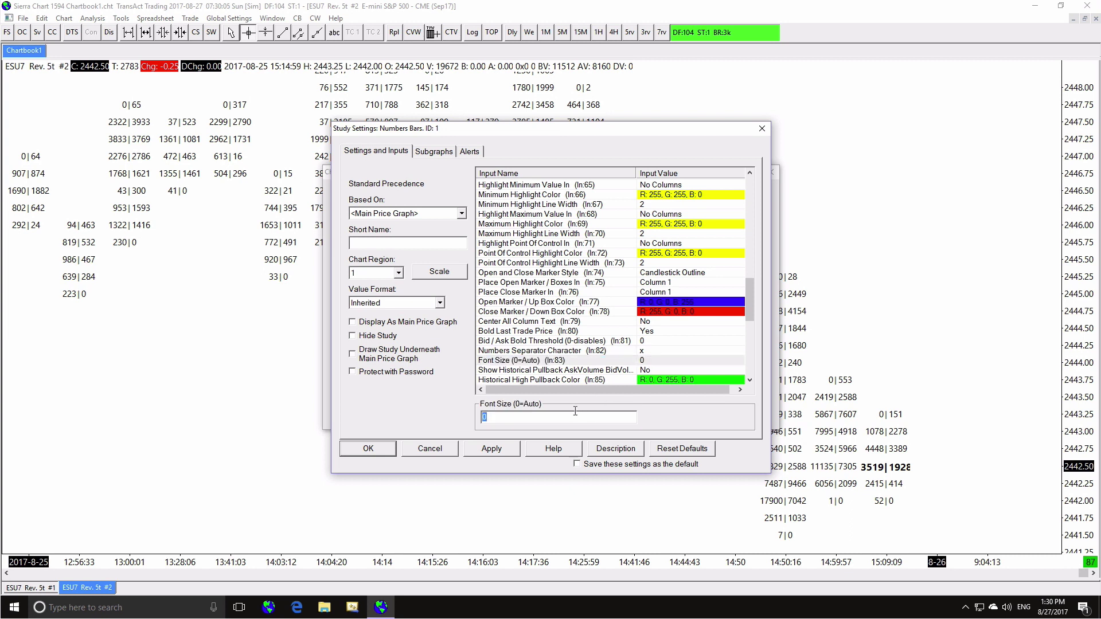
pyautogui.write('11')
pyautogui.click(507, 451)
pyautogui.click(371, 451)
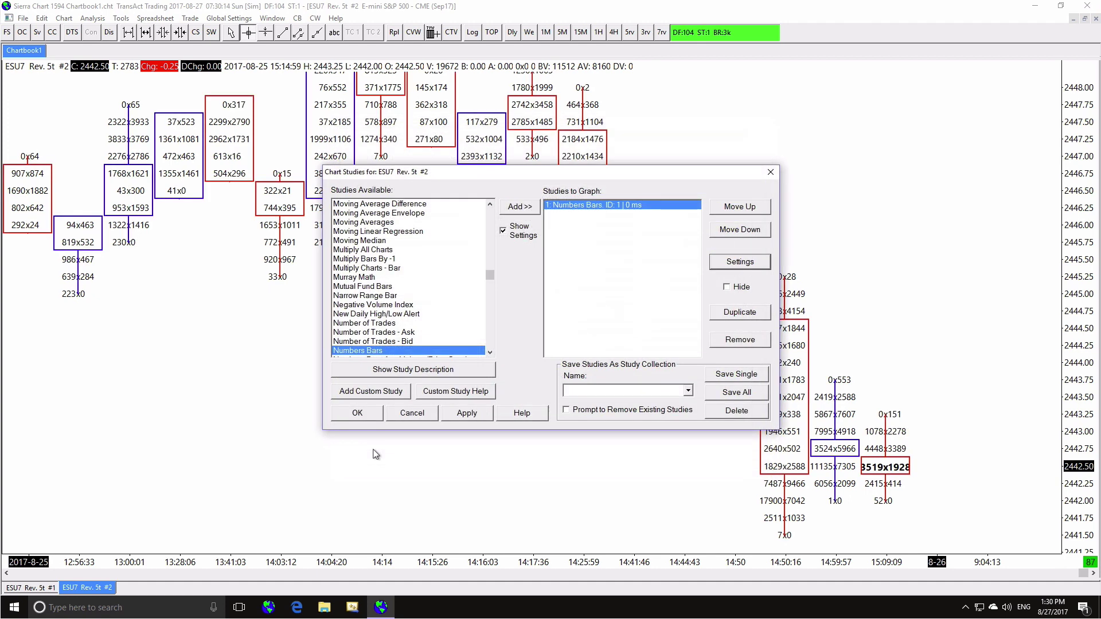
# - Save the chartbook as 'Video 1 - Numbers Bars'
pyautogui.click(358, 413)
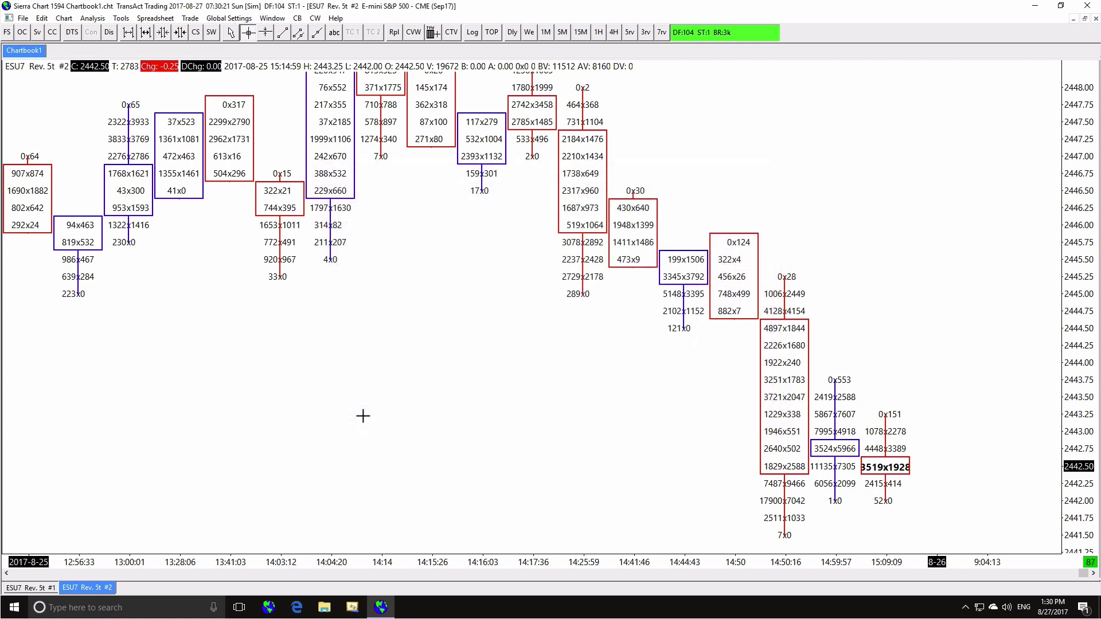
pyautogui.click(23, 18)
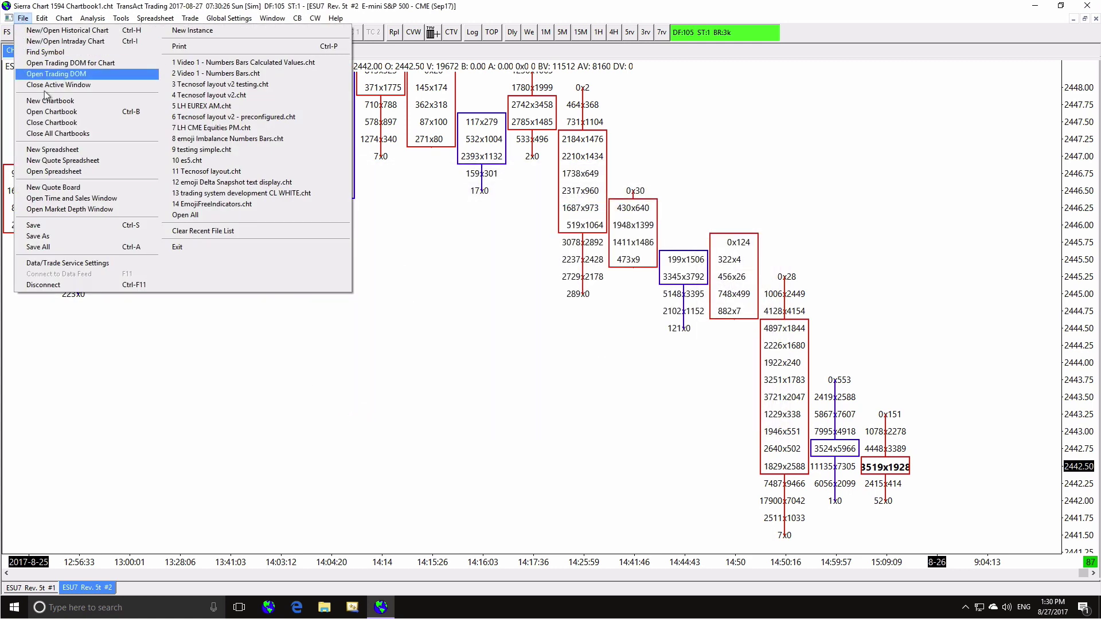
pyautogui.click(38, 235)
pyautogui.press('Home')
pyautogui.hotkey('shift', 'Right')
pyautogui.hotkey('shift', 'Right')
pyautogui.hotkey('shift', 'Right')
pyautogui.hotkey('shift', 'Right')
pyautogui.hotkey('shift', 'Right')
pyautogui.hotkey('shift', 'Right')
pyautogui.hotkey('shift', 'Right')
pyautogui.hotkey('shift', 'Right')
pyautogui.hotkey('shift', 'Right')
pyautogui.press('Delete')
pyautogui.press('Delete')
pyautogui.write('Video 1 - Numbers Bars')
pyautogui.click(704, 400)
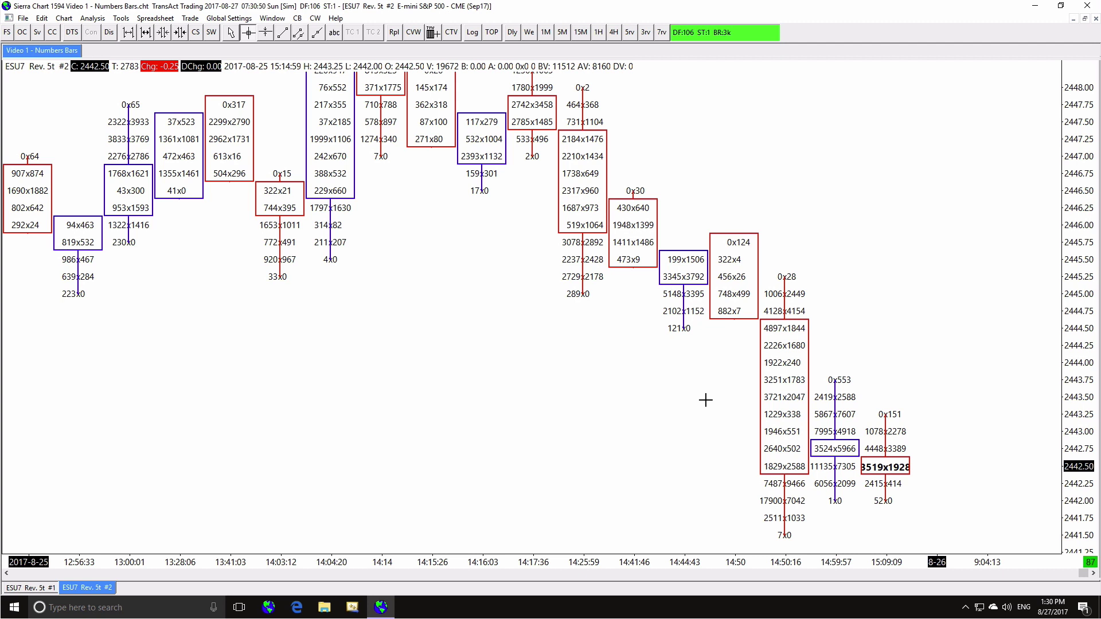
# - Add the Numbers Bars Calculated Values study and view its subgraph list with a wider name column
pyautogui.rightClick(705, 400)
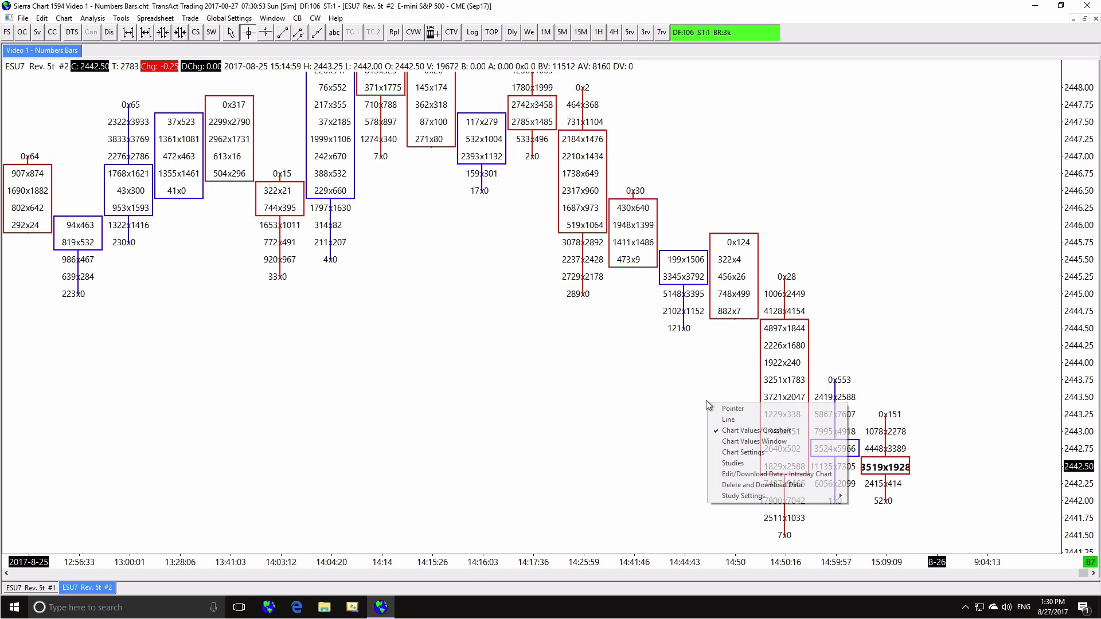
pyautogui.click(724, 464)
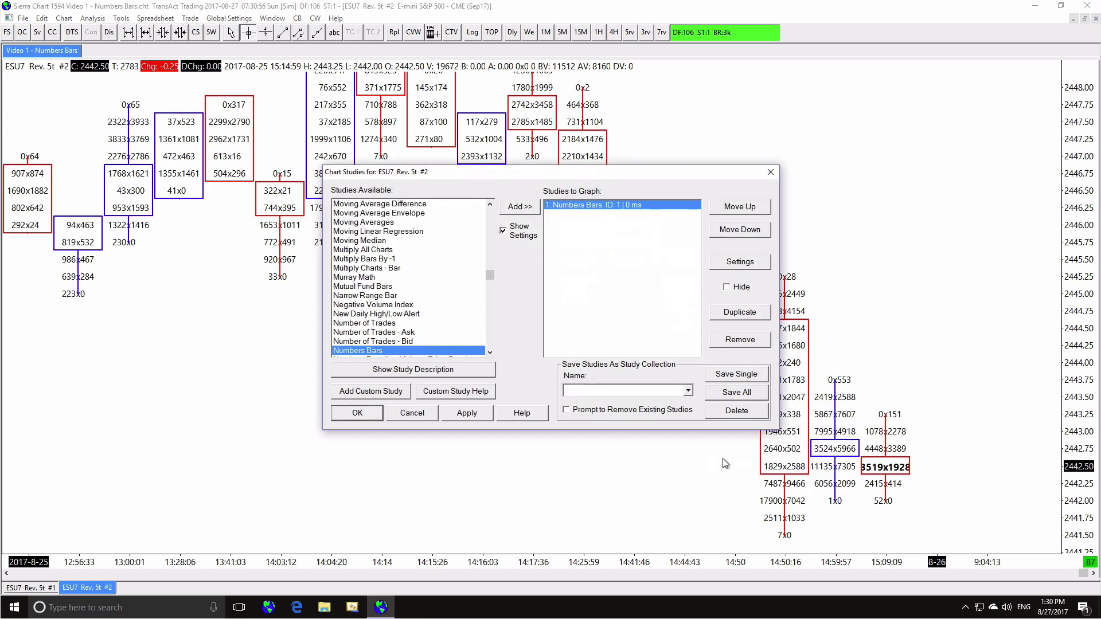
pyautogui.click(490, 352)
pyautogui.click(464, 351)
pyautogui.click(529, 210)
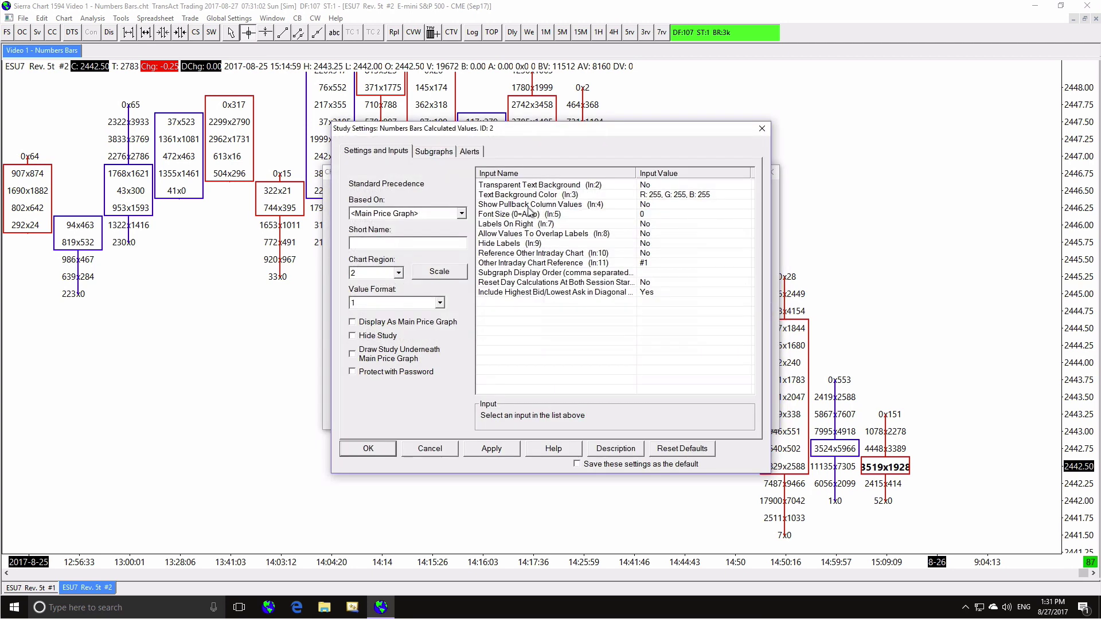
pyautogui.click(449, 155)
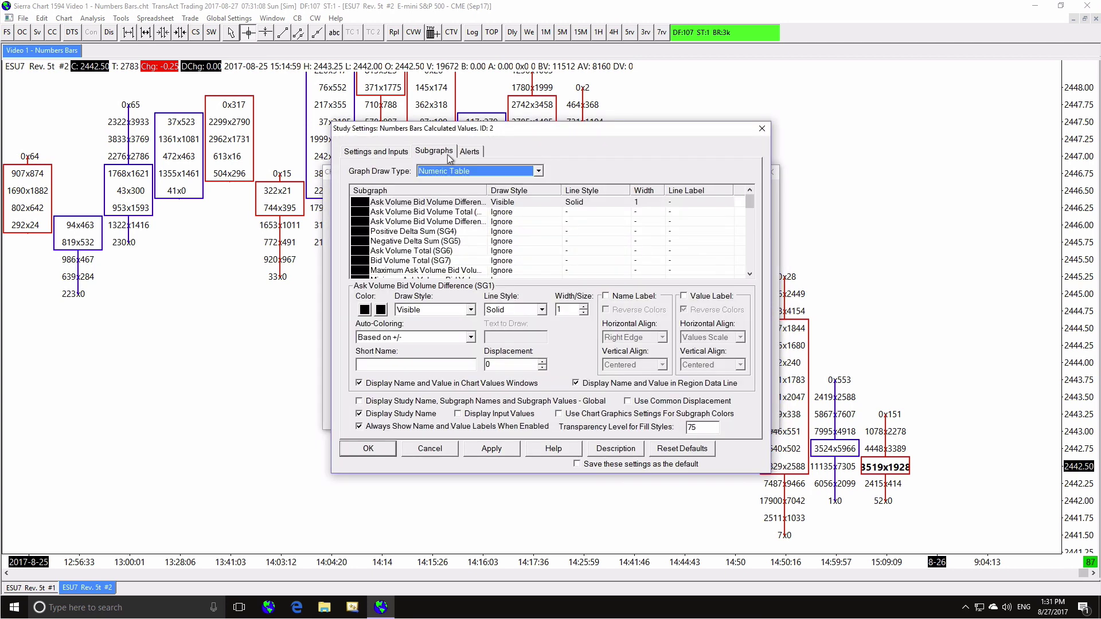
pyautogui.click(498, 189)
pyautogui.moveTo(498, 187); pyautogui.dragTo(513, 187)
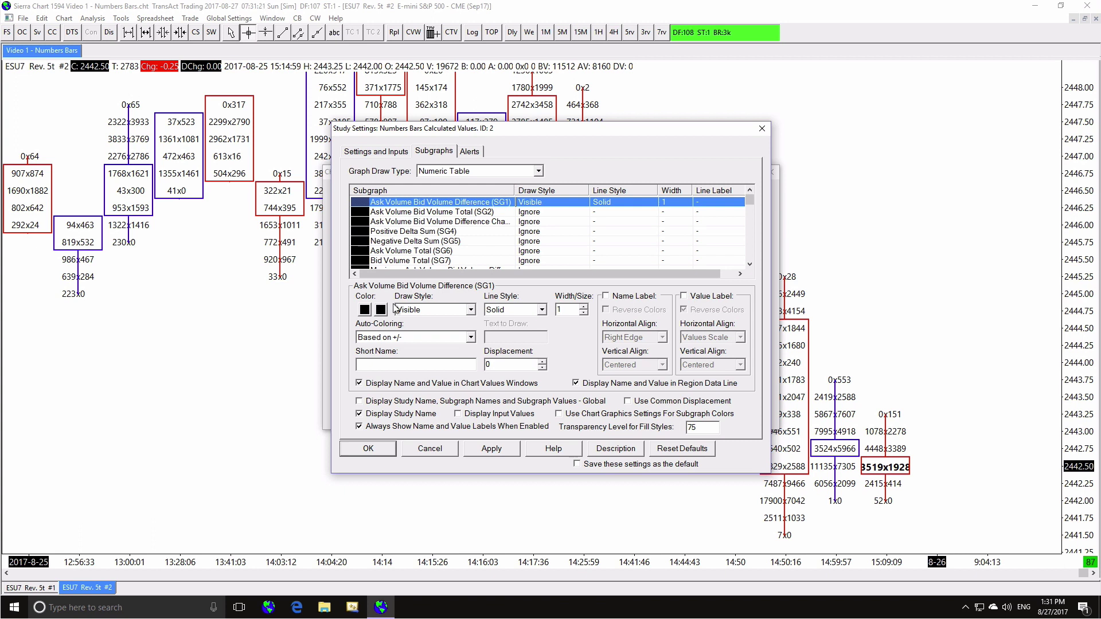
# - Colour the volume-difference subgraph blue/red and give it the short name 'Delta'
pyautogui.click(364, 310)
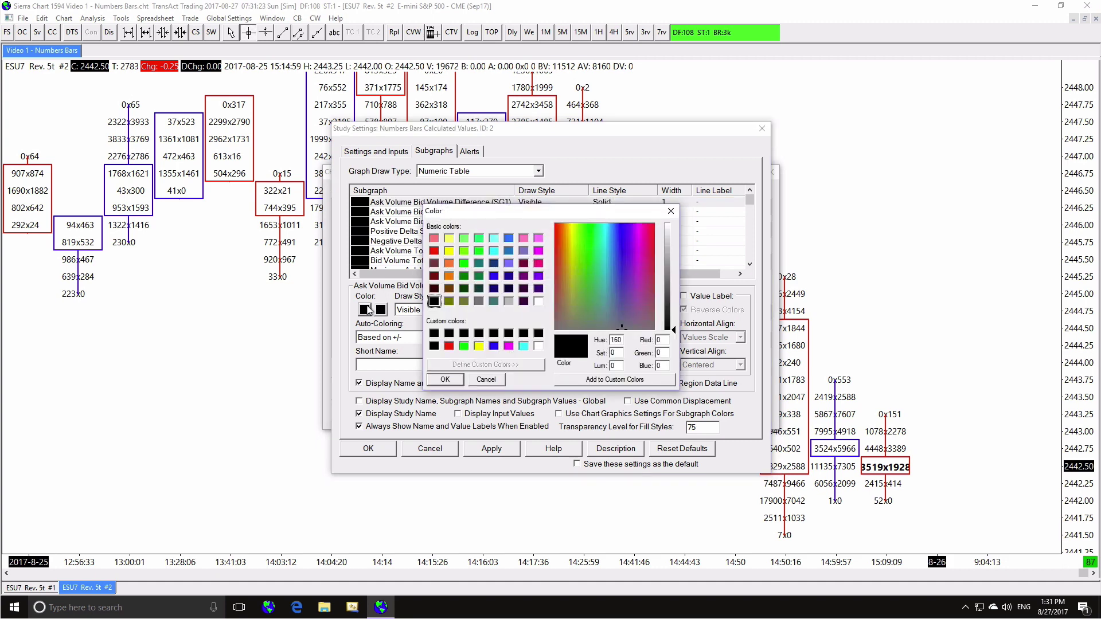
pyautogui.click(493, 346)
pyautogui.click(446, 380)
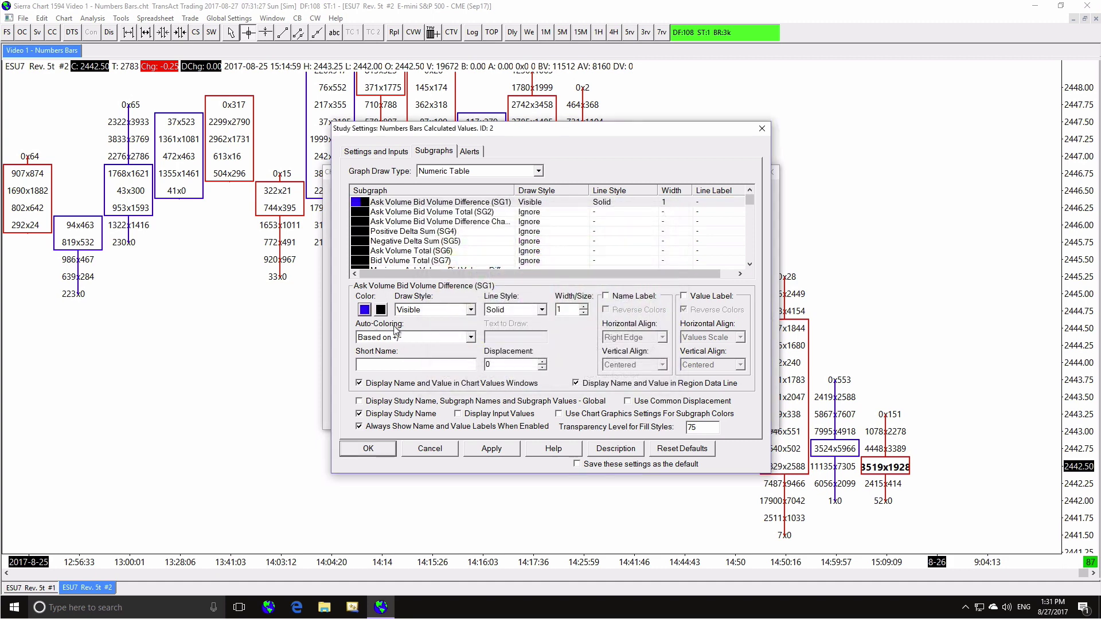
pyautogui.click(380, 310)
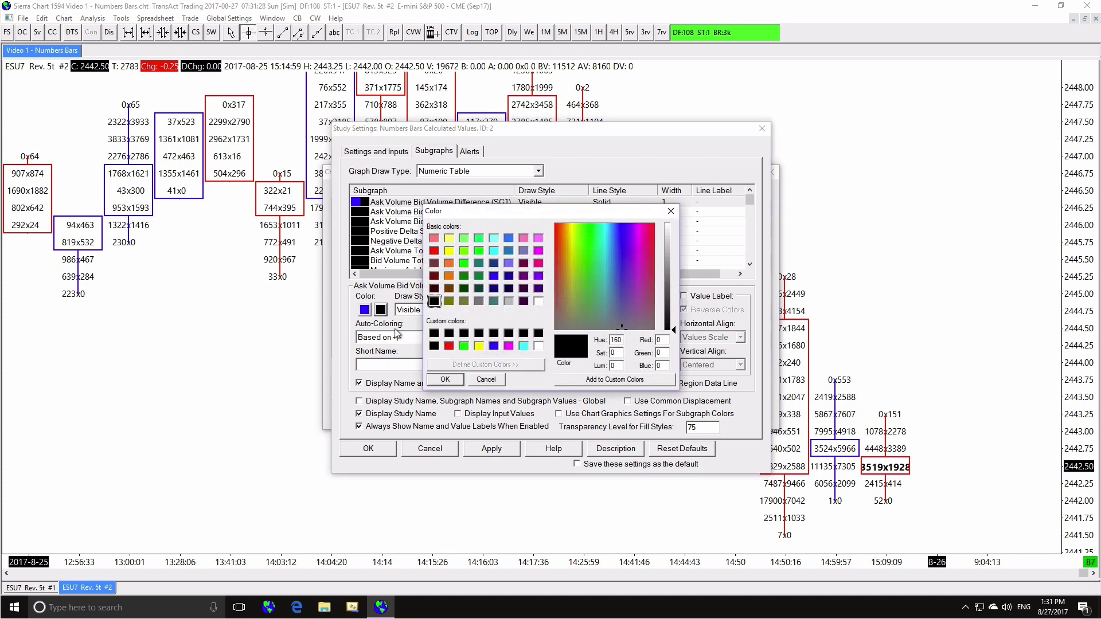
pyautogui.click(449, 347)
pyautogui.click(446, 379)
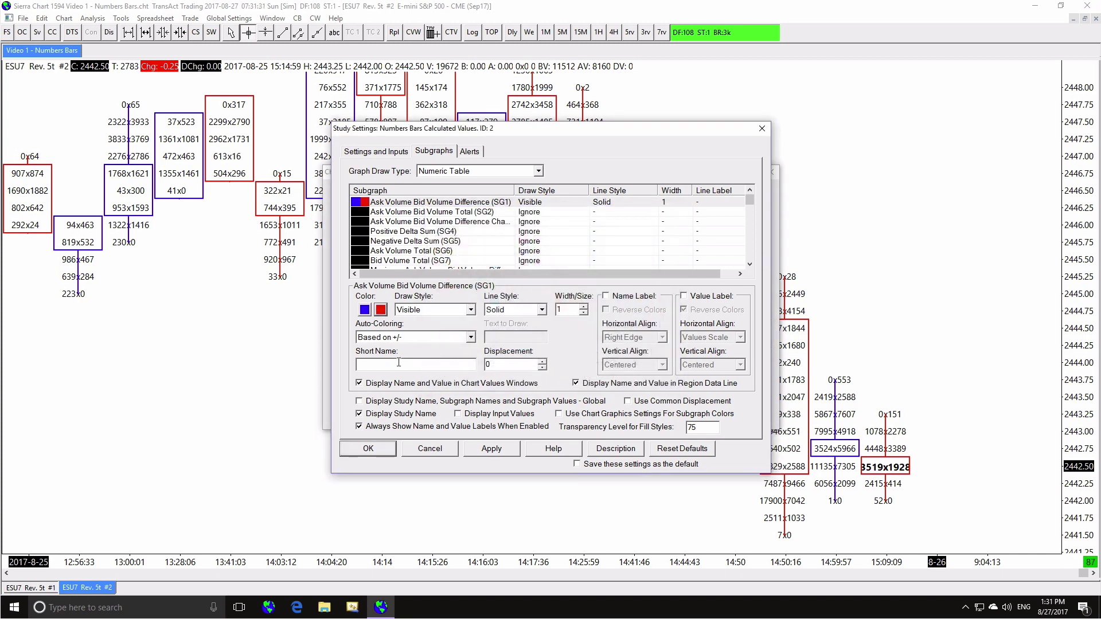
pyautogui.write('Delta')
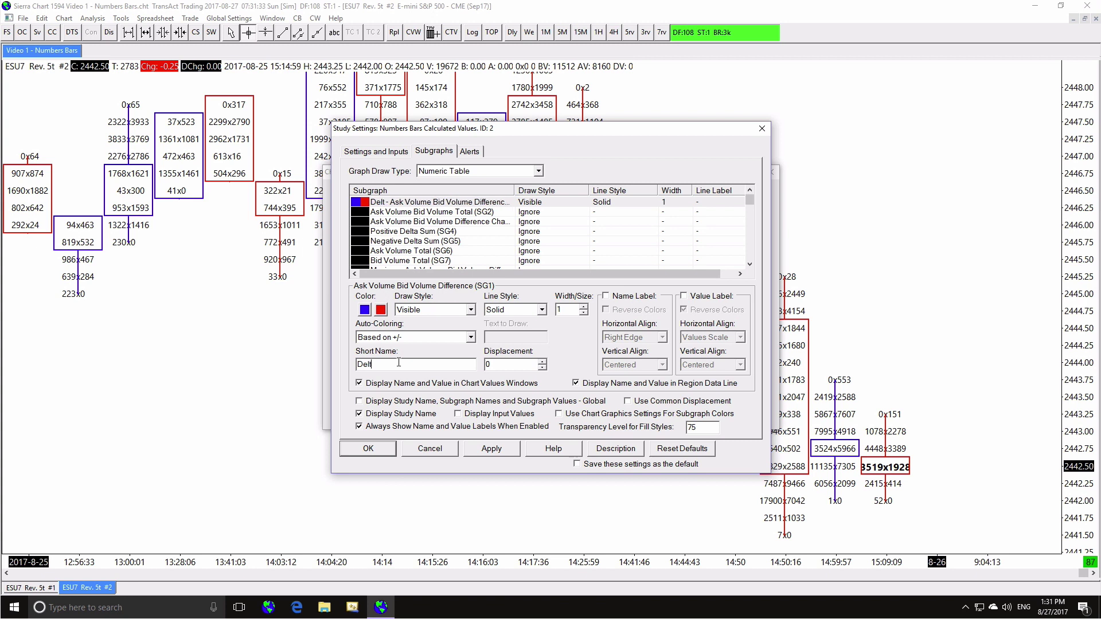
pyautogui.click(750, 253)
# - Make Total Volume and Grid Lines visible, save as default, and close the studies
pyautogui.click(550, 251)
pyautogui.click(470, 309)
pyautogui.click(424, 327)
pyautogui.moveTo(752, 211); pyautogui.dragTo(752, 254)
pyautogui.click(542, 261)
pyautogui.click(470, 310)
pyautogui.click(466, 324)
pyautogui.click(609, 465)
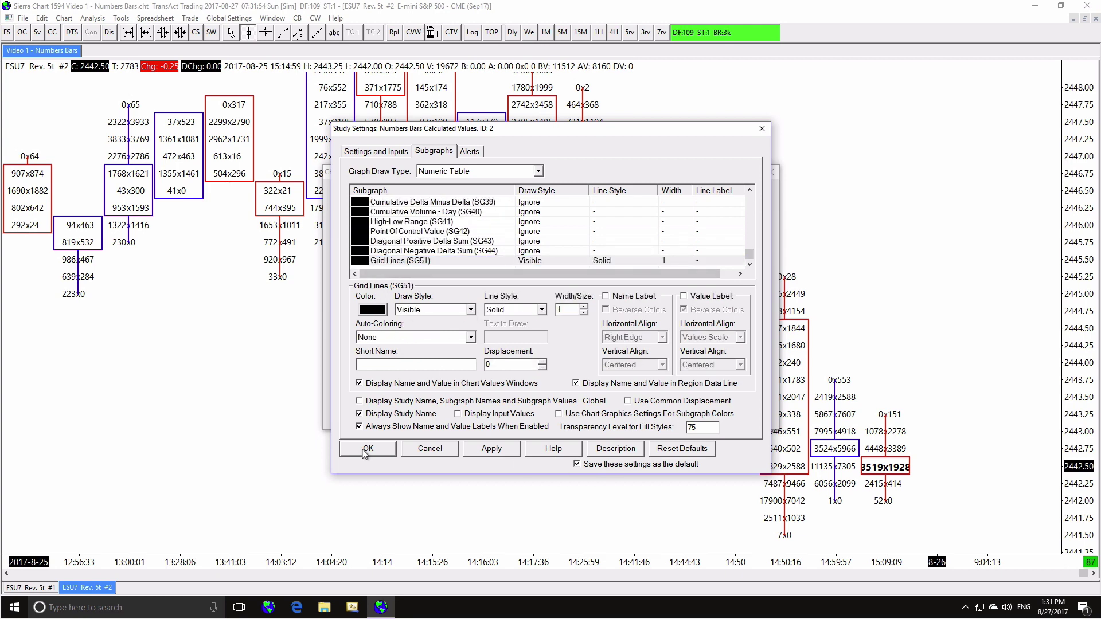
pyautogui.click(367, 449)
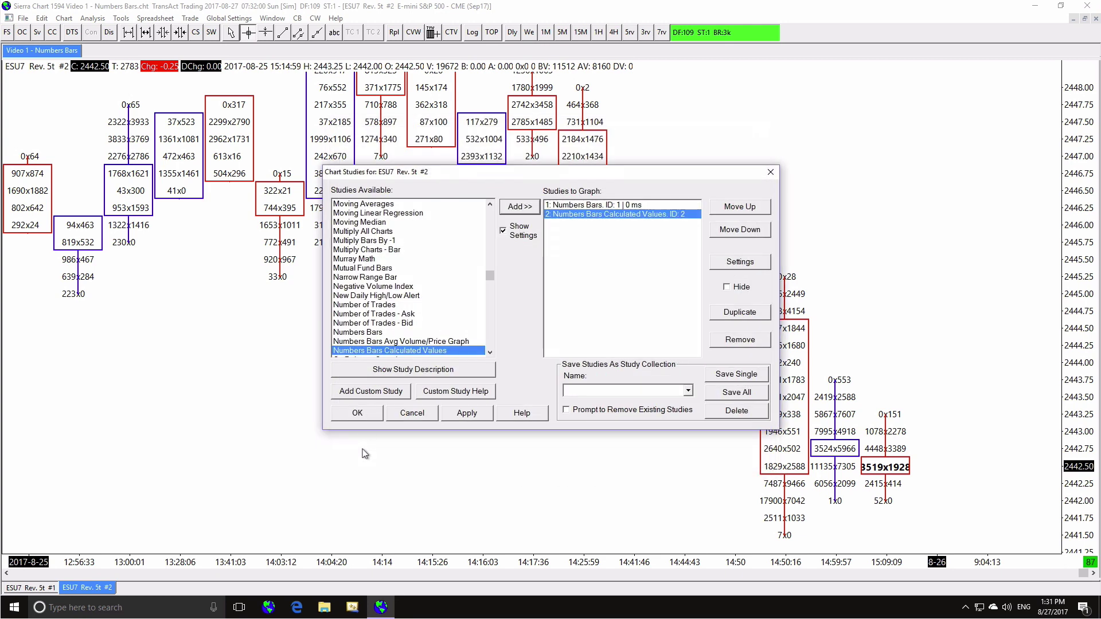
pyautogui.click(361, 413)
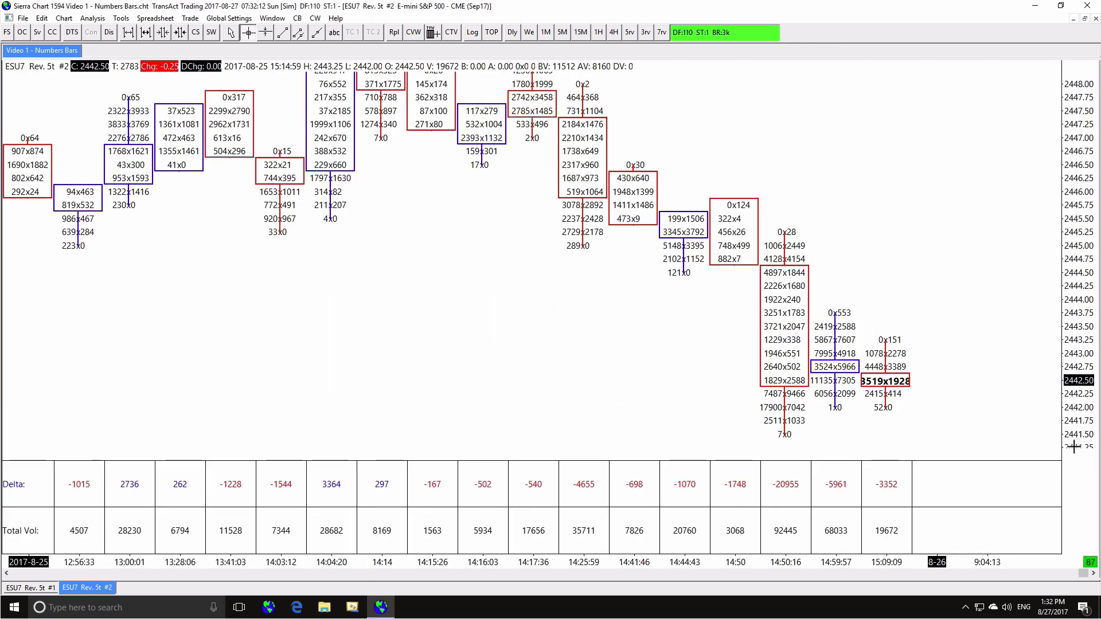
# - Save the chartbook as 'Video 1 - Numbers Bars Calculated Values', then check charts #1 and #2
pyautogui.click(23, 18)
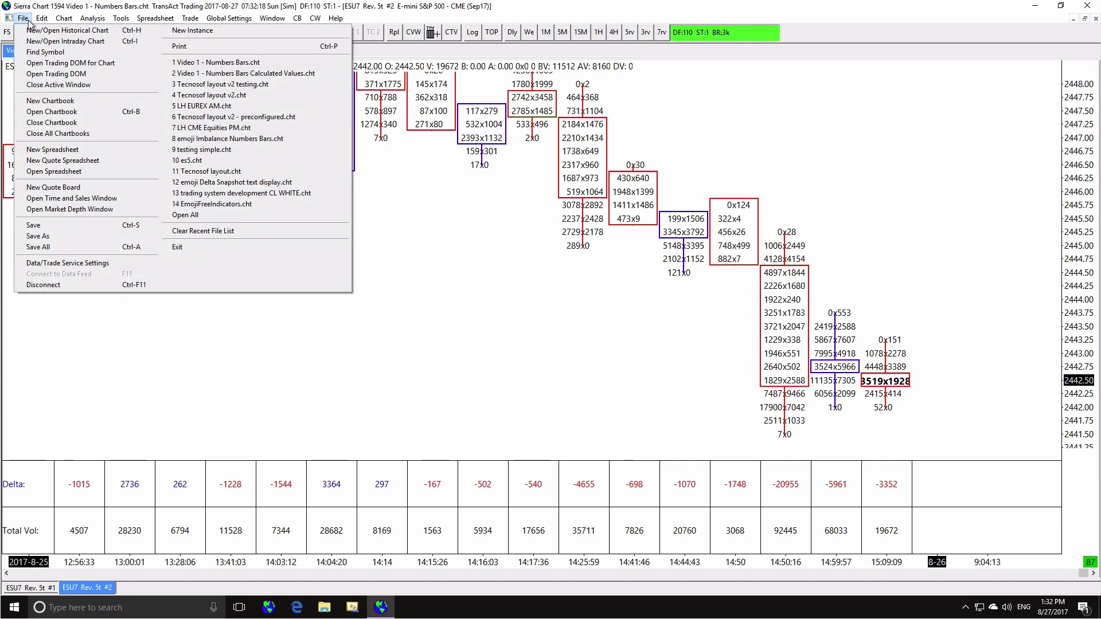
pyautogui.click(82, 238)
pyautogui.click(482, 406)
pyautogui.write('Calculated Values.cht')
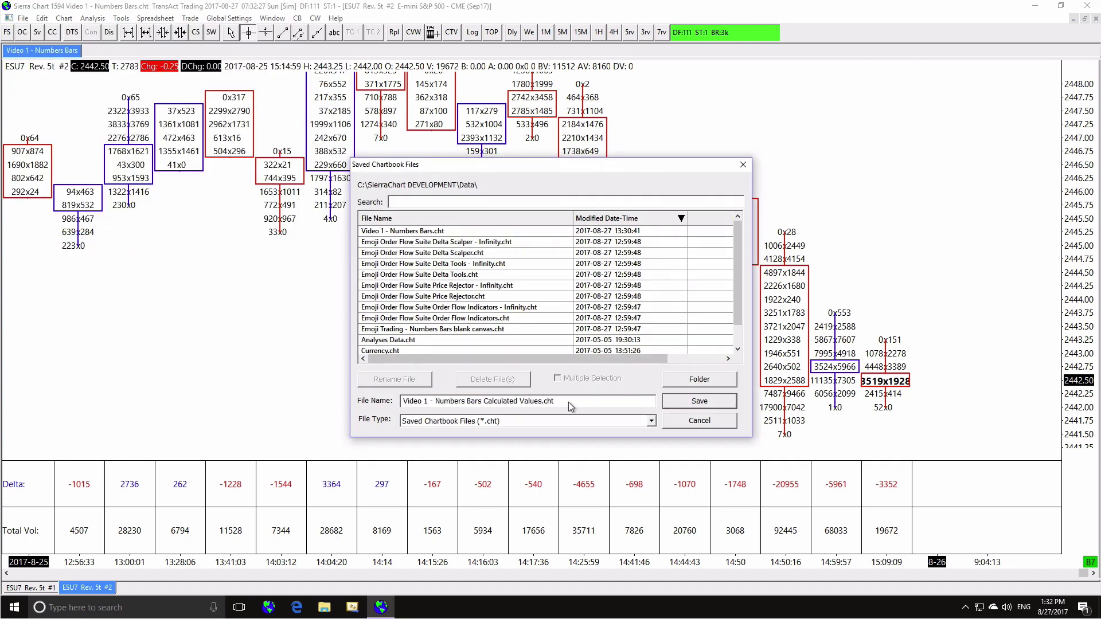
pyautogui.click(684, 401)
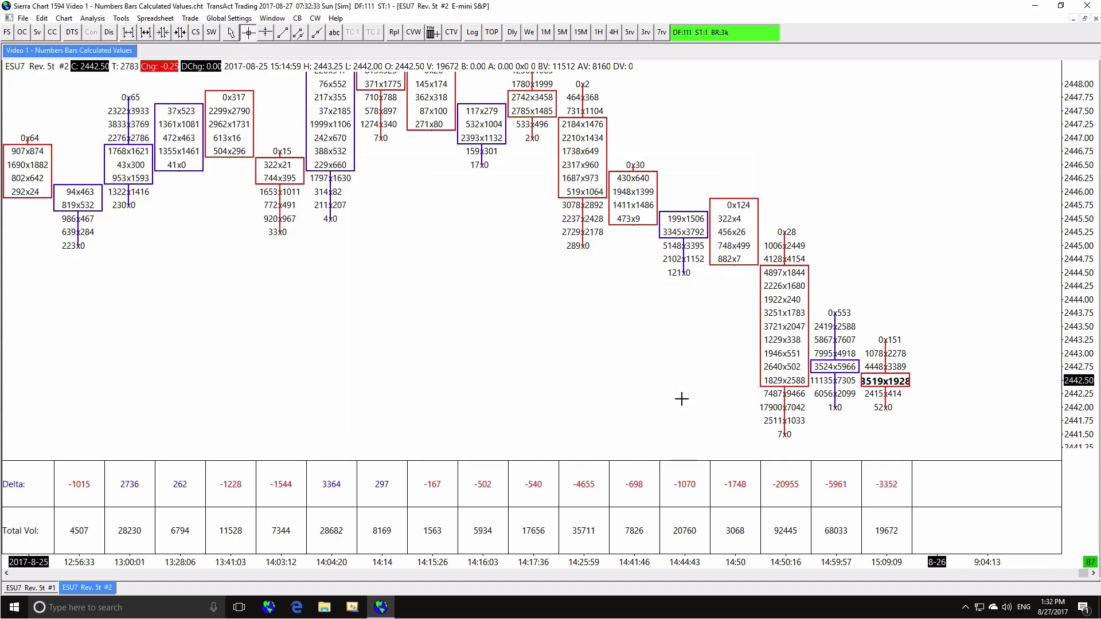
pyautogui.click(32, 587)
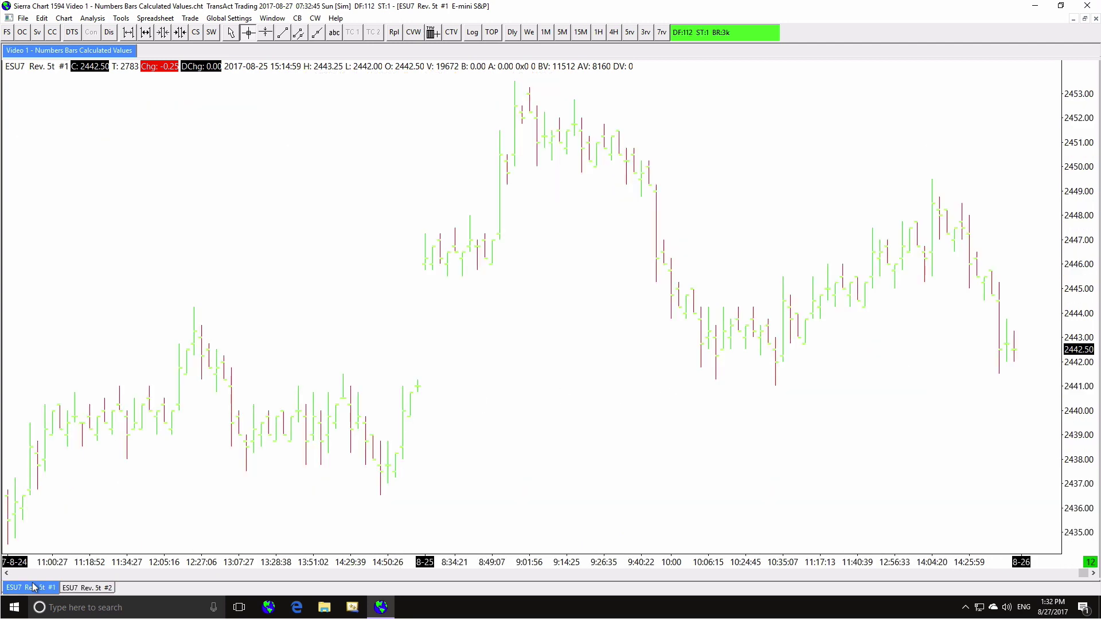
pyautogui.click(83, 587)
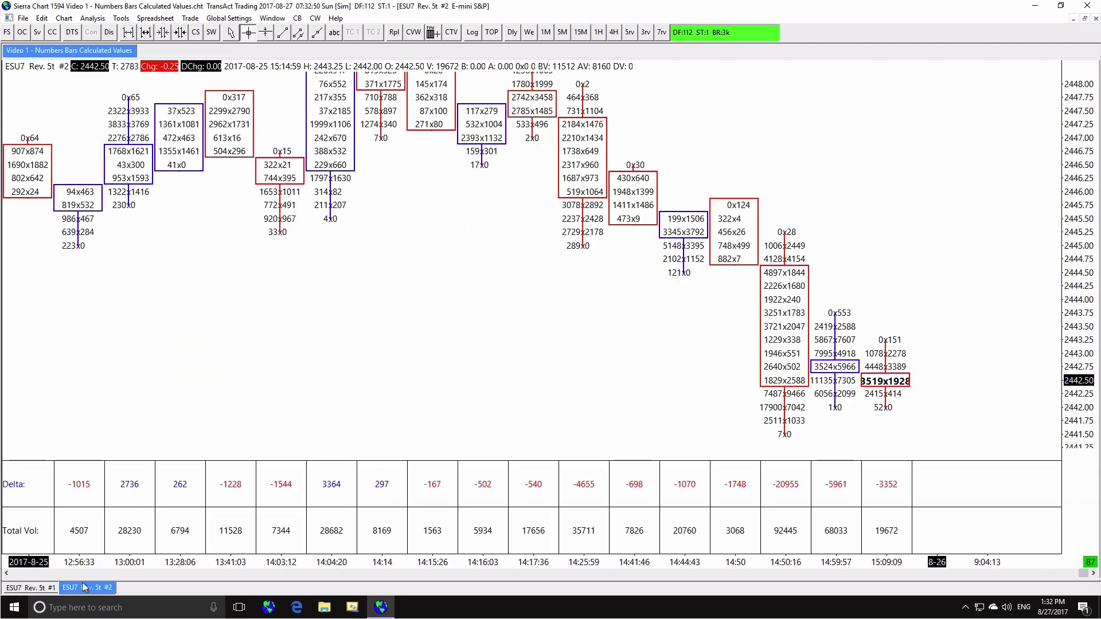